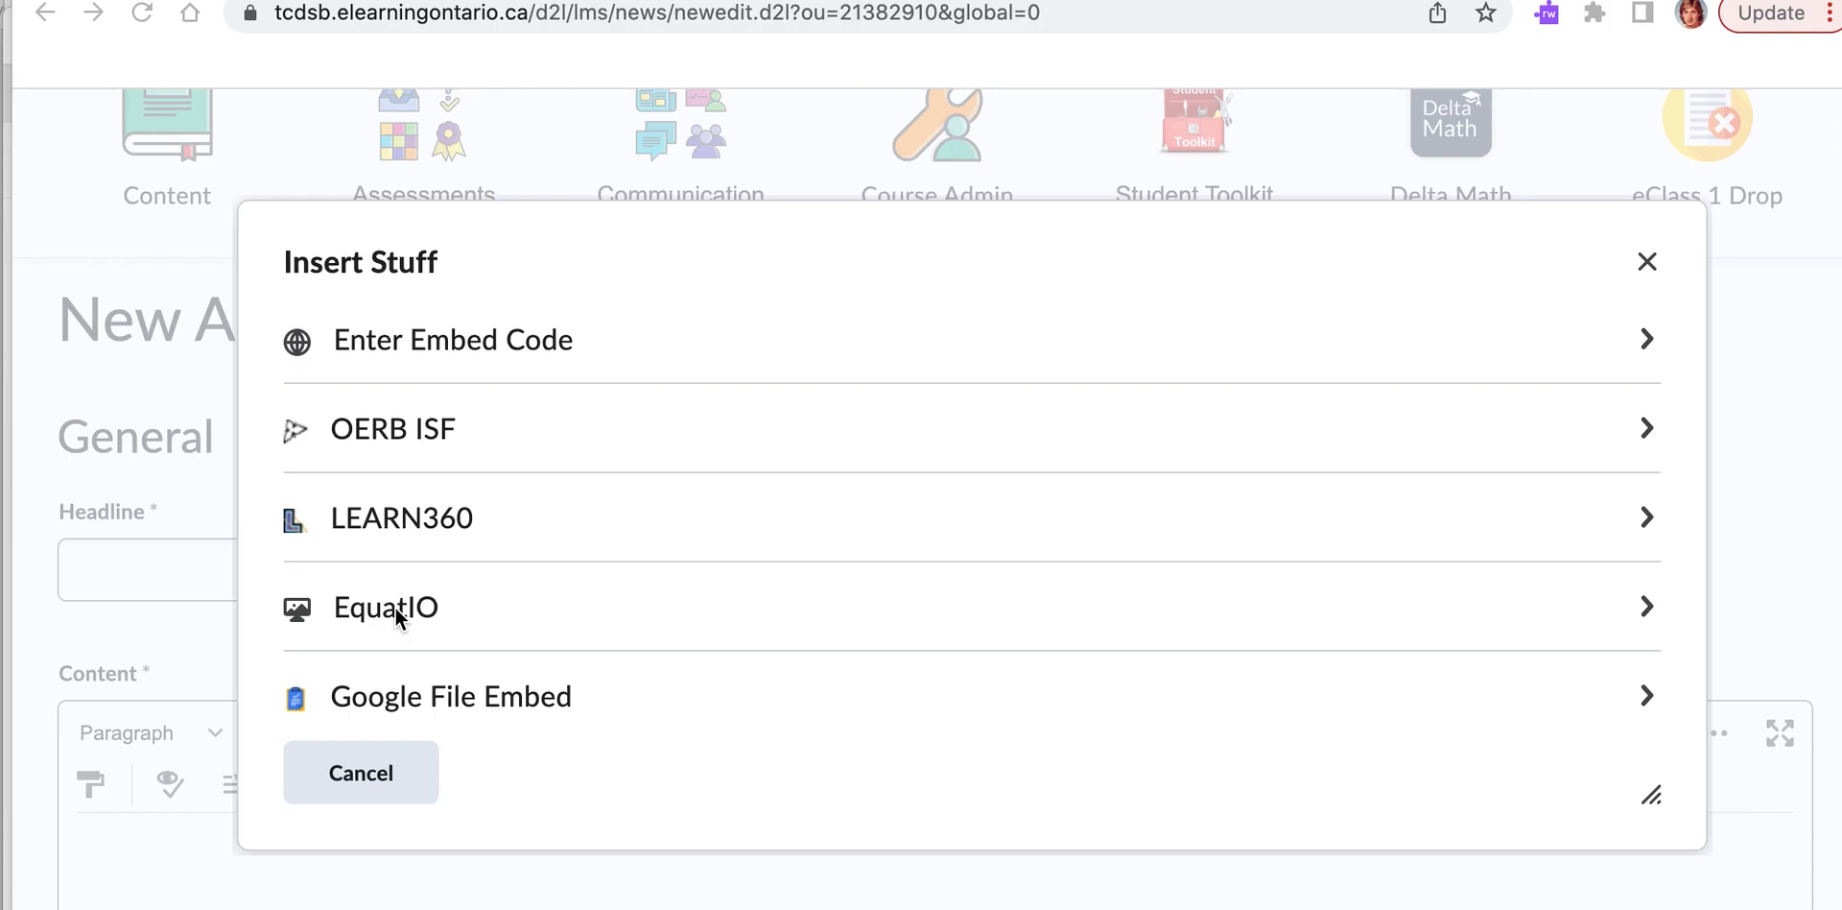
Step: Dismiss the Insert Stuff dialog and open the graphical equation editor for the announcement's content
{"action": "left_click", "coordinate": [412, 762]}
{"action": "scroll", "coordinate": [819, 647], "scroll_direction": "down", "scroll_amount": 3}
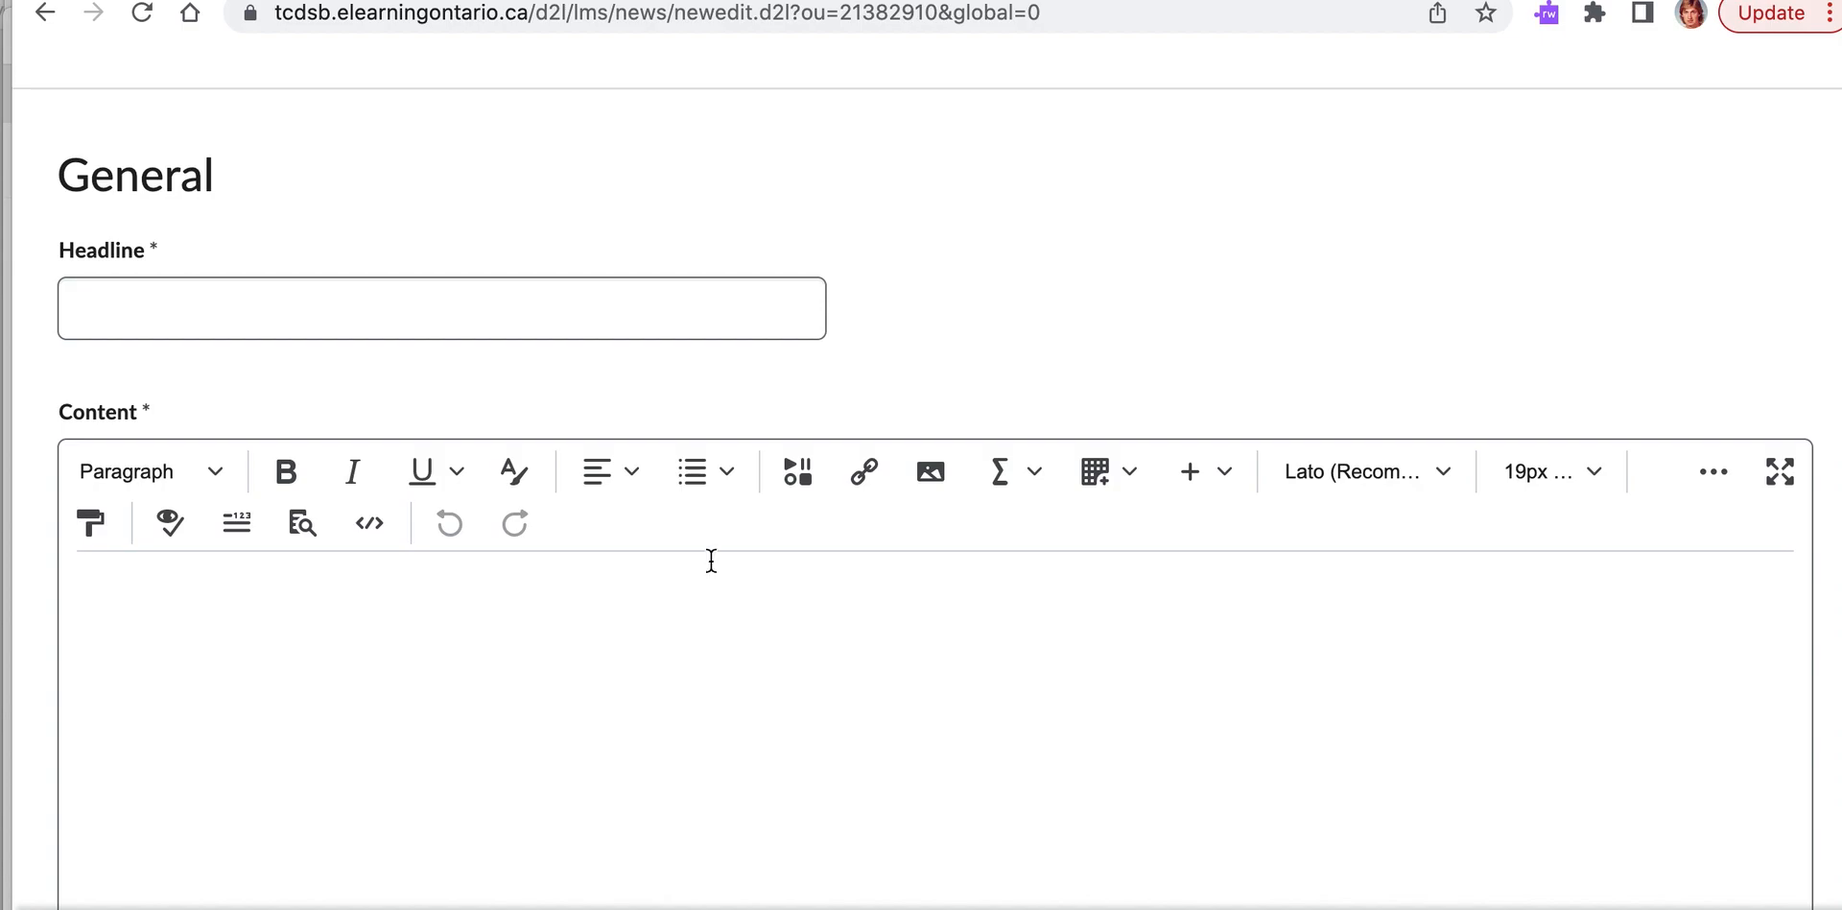
{"action": "left_click", "coordinate": [1032, 477]}
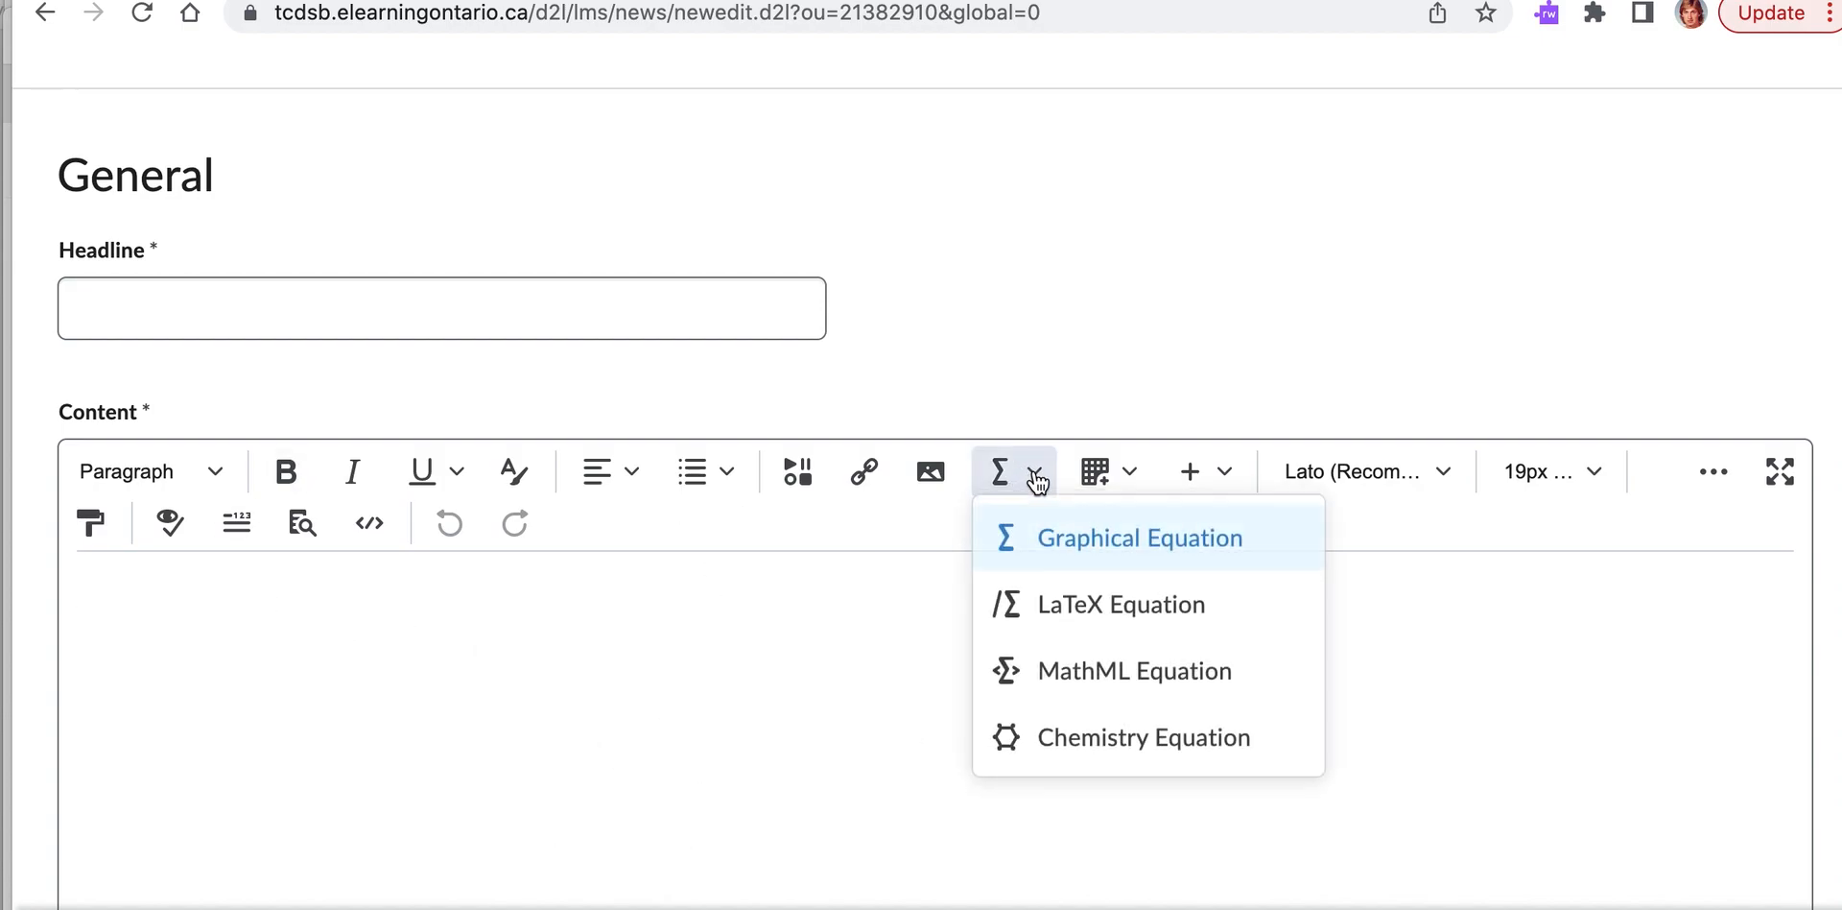
{"action": "left_click", "coordinate": [1102, 543]}
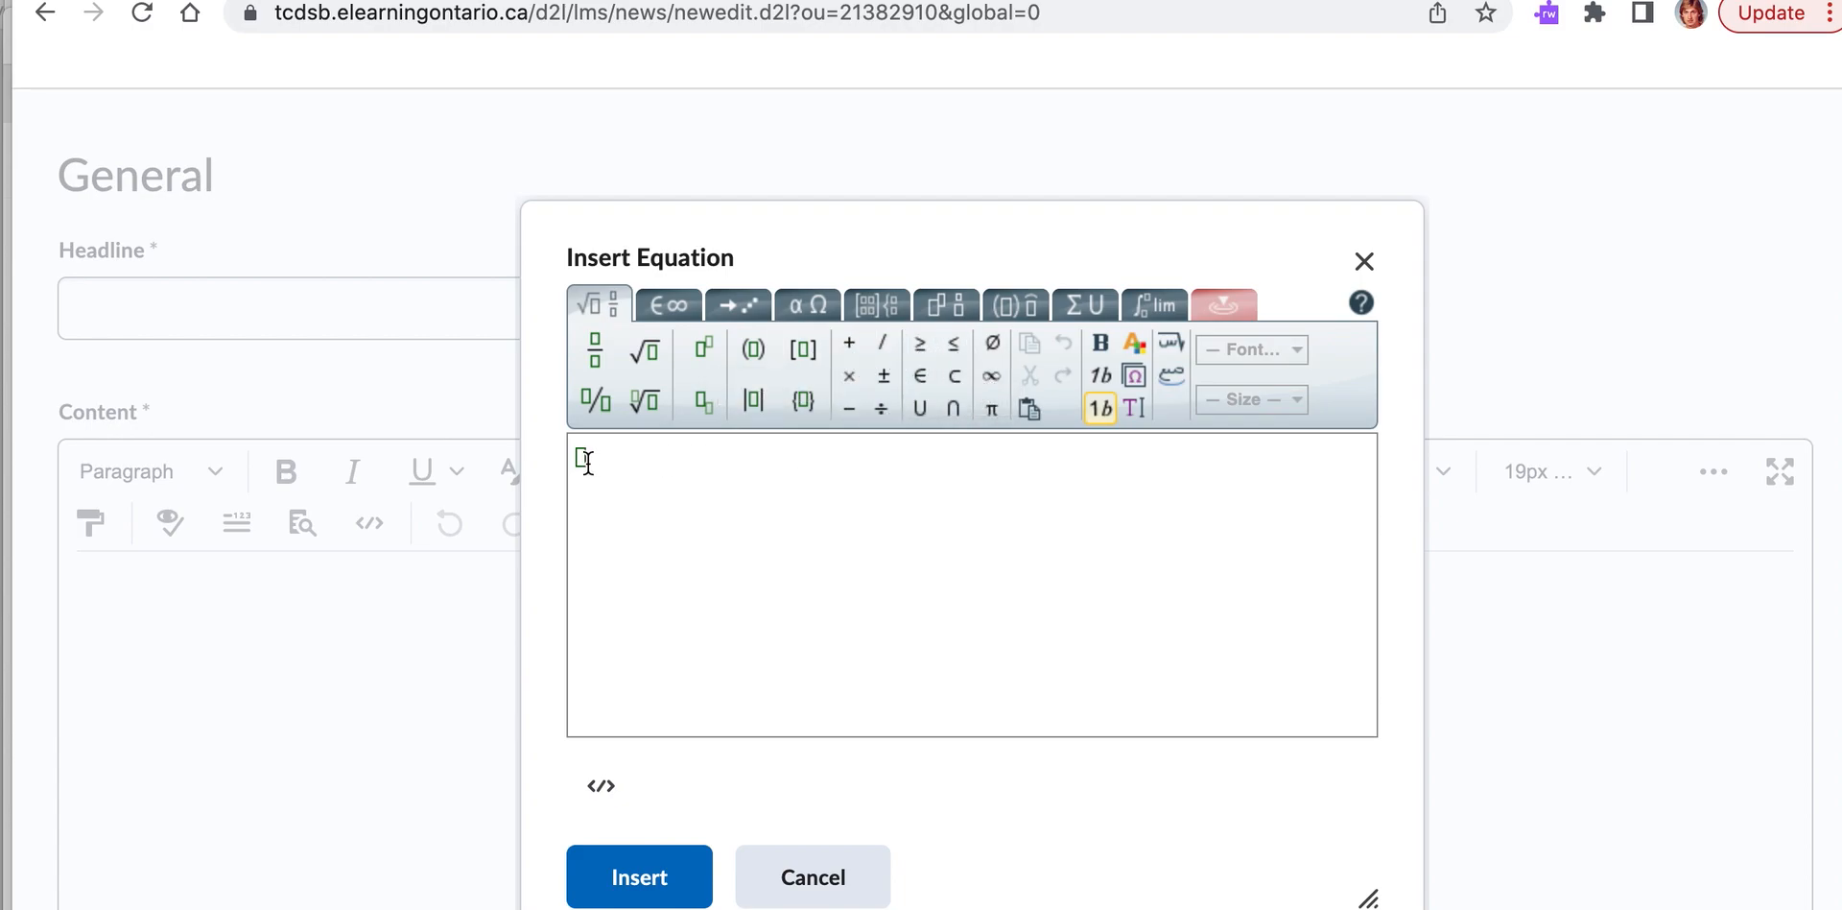
Step: Build the inequality −3 ≤ x ≤ 3 in the equation editor
{"action": "type", "text": "x"}
{"action": "left_click", "coordinate": [957, 349]}
{"action": "type", "text": "3"}
{"action": "left_click", "coordinate": [577, 465]}
{"action": "type", "text": "3"}
{"action": "key", "text": "Left"}
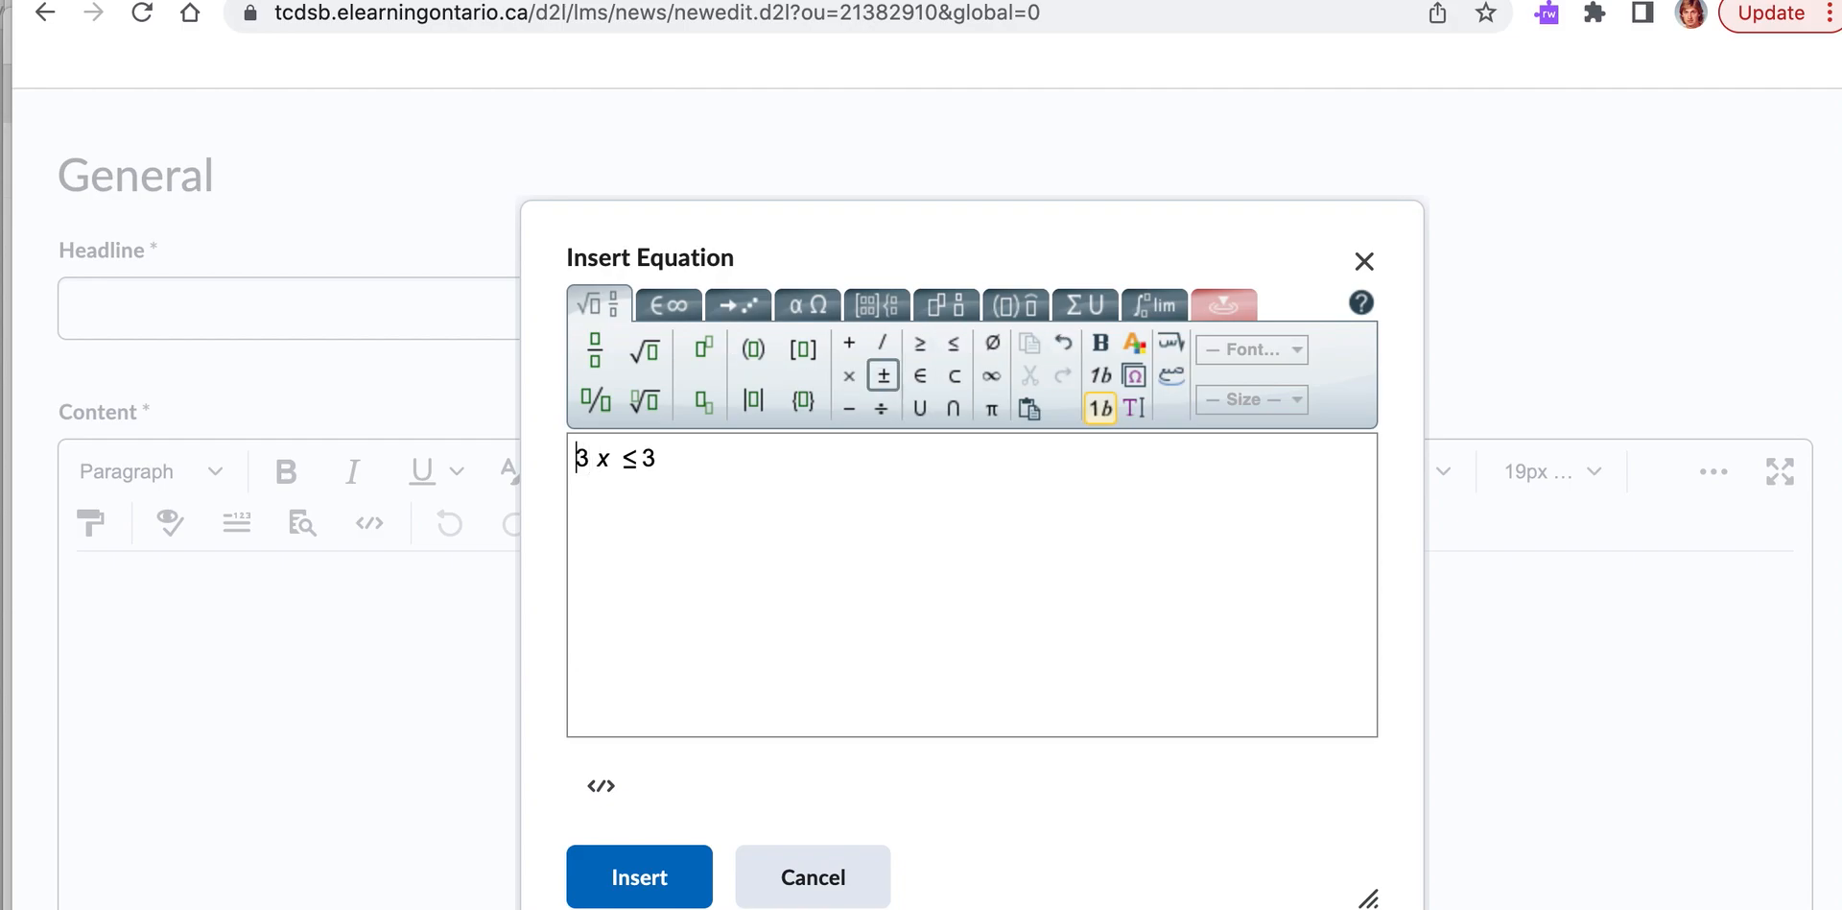
{"action": "type", "text": "-"}
{"action": "left_click", "coordinate": [953, 343]}
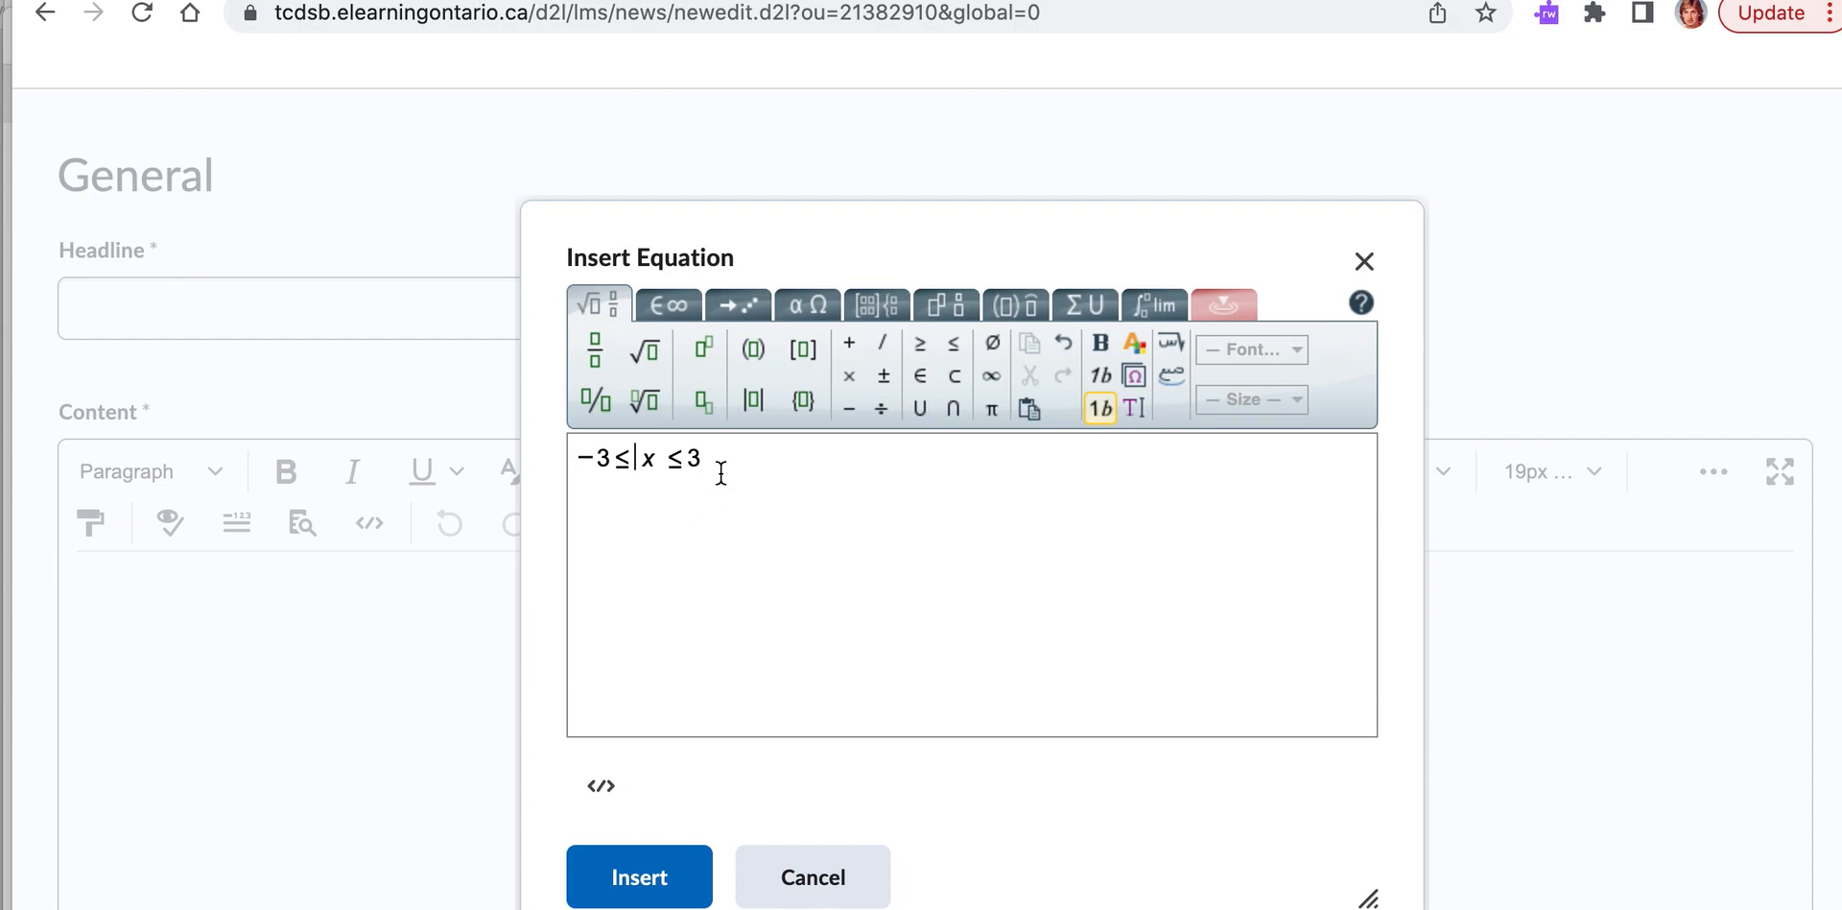
Step: Complete the inequality as the set notation {x ∈ R | −3 ≤ x ≤ 3} and insert it into the content
{"action": "left_click", "coordinate": [576, 459]}
{"action": "type", "text": "{"}
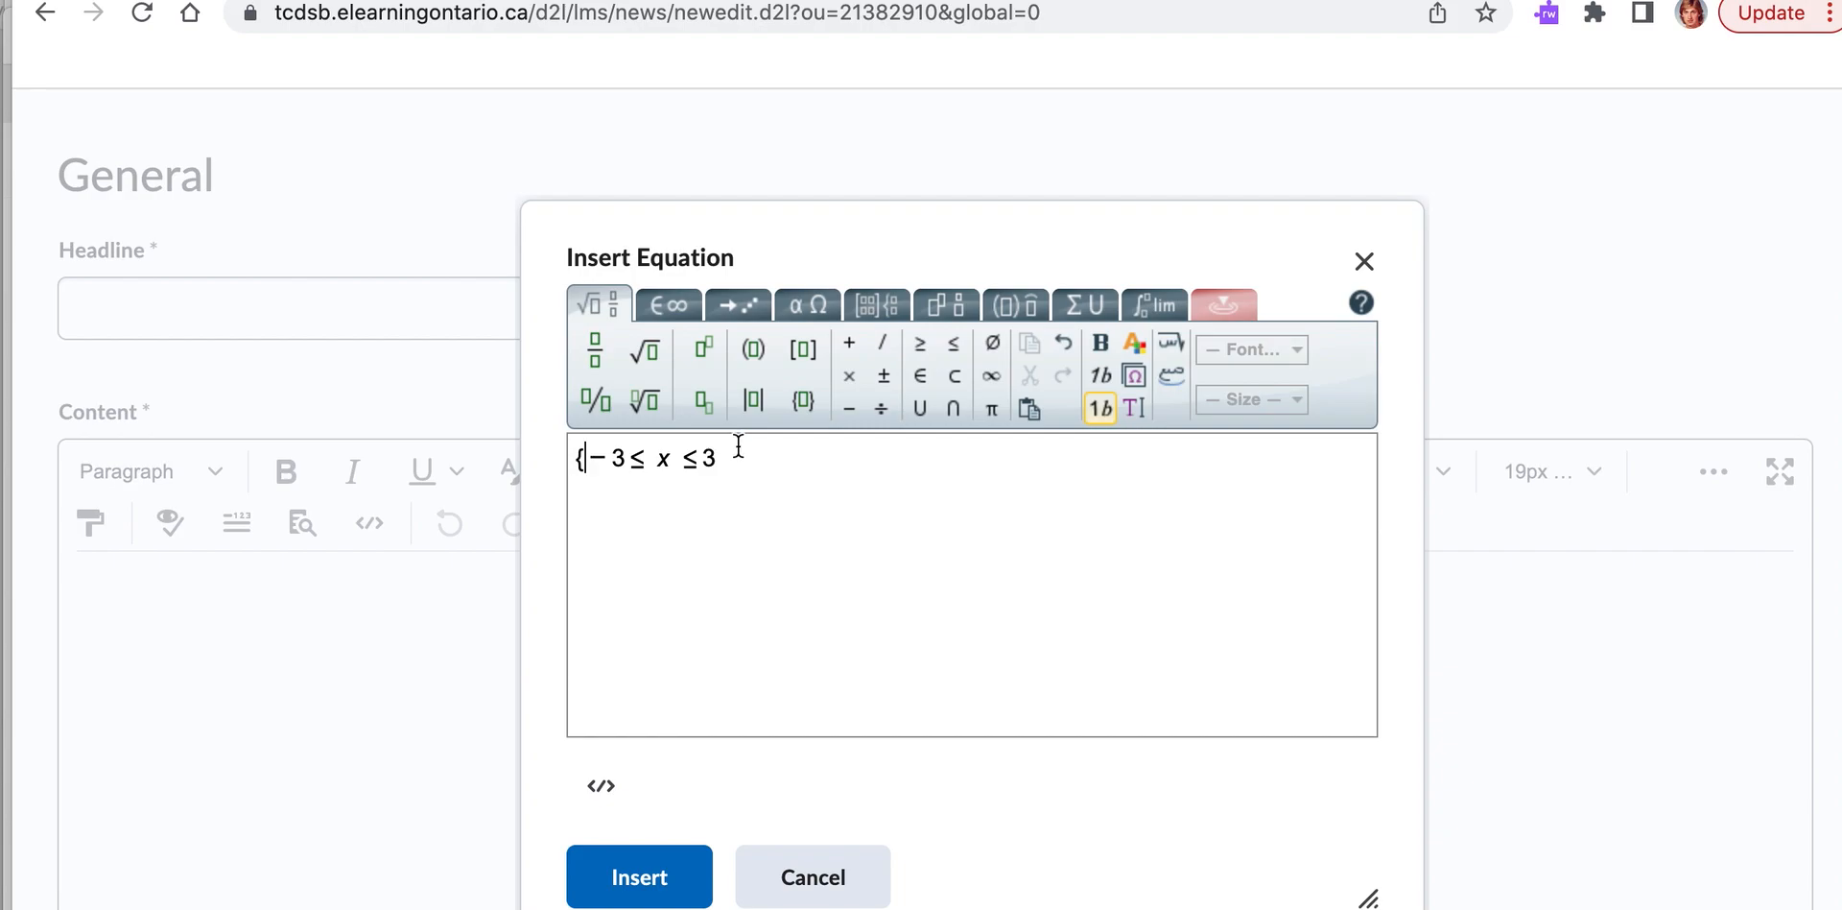
{"action": "type", "text": "x"}
{"action": "left_click", "coordinate": [921, 377]}
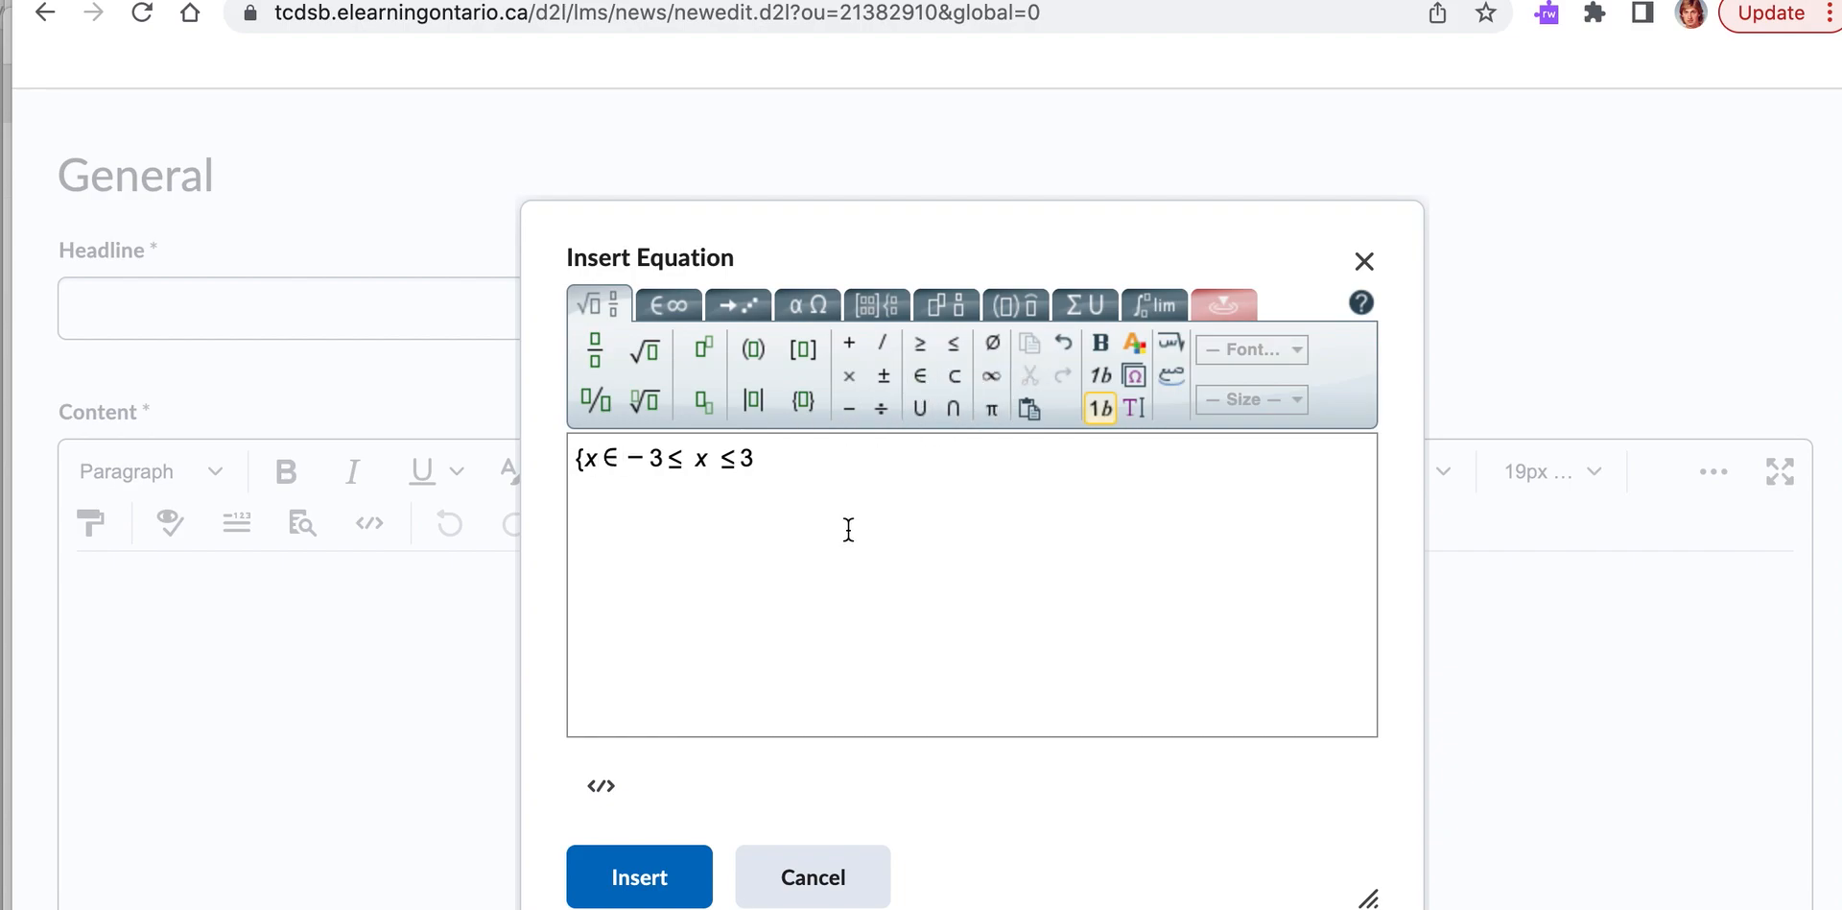
{"action": "type", "text": "R "}
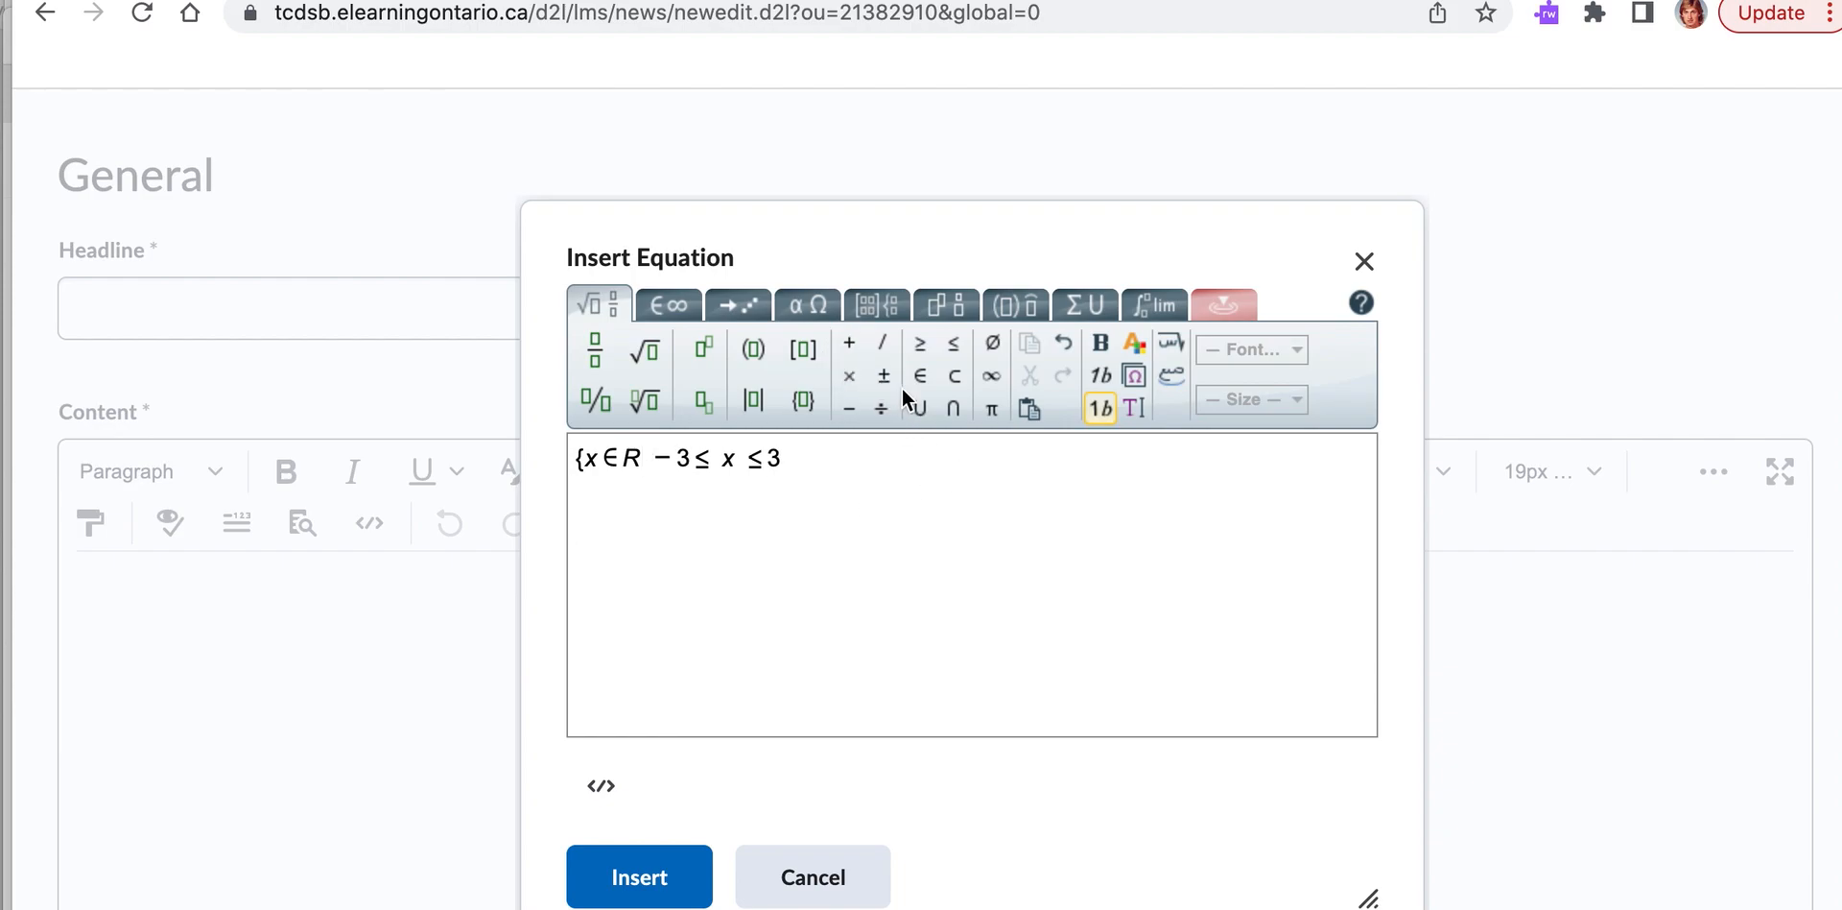
{"action": "type", "text": "|"}
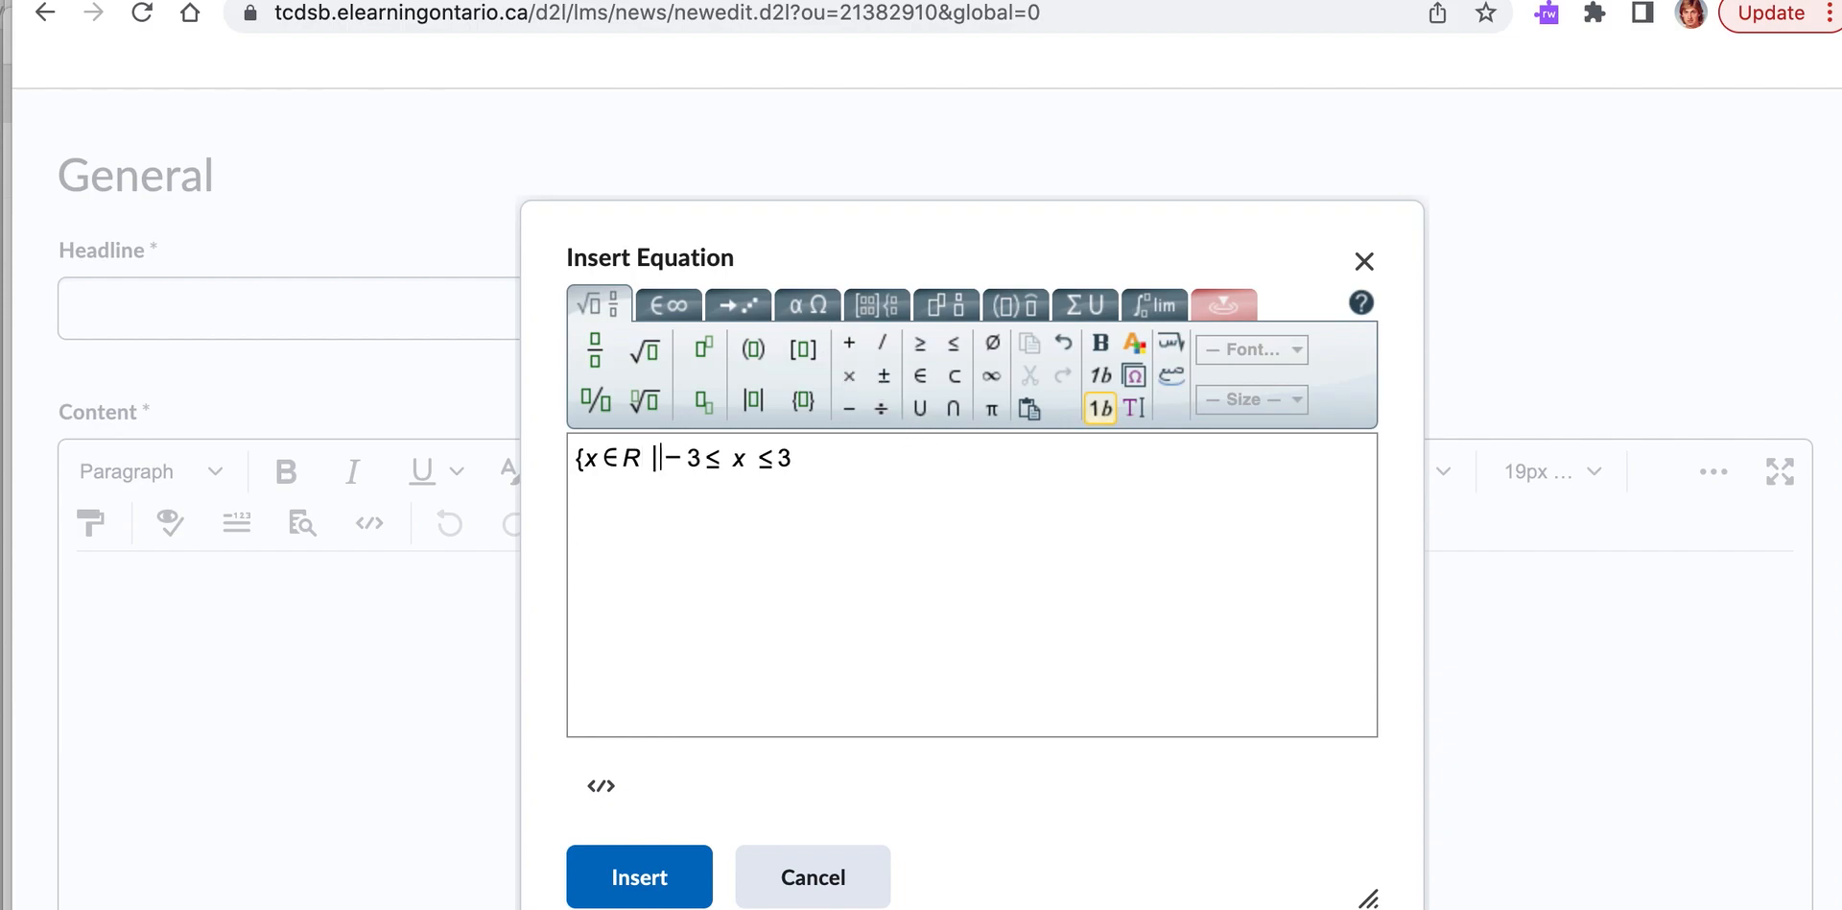
{"action": "left_click", "coordinate": [811, 460]}
{"action": "type", "text": "}"}
{"action": "left_click", "coordinate": [657, 877]}
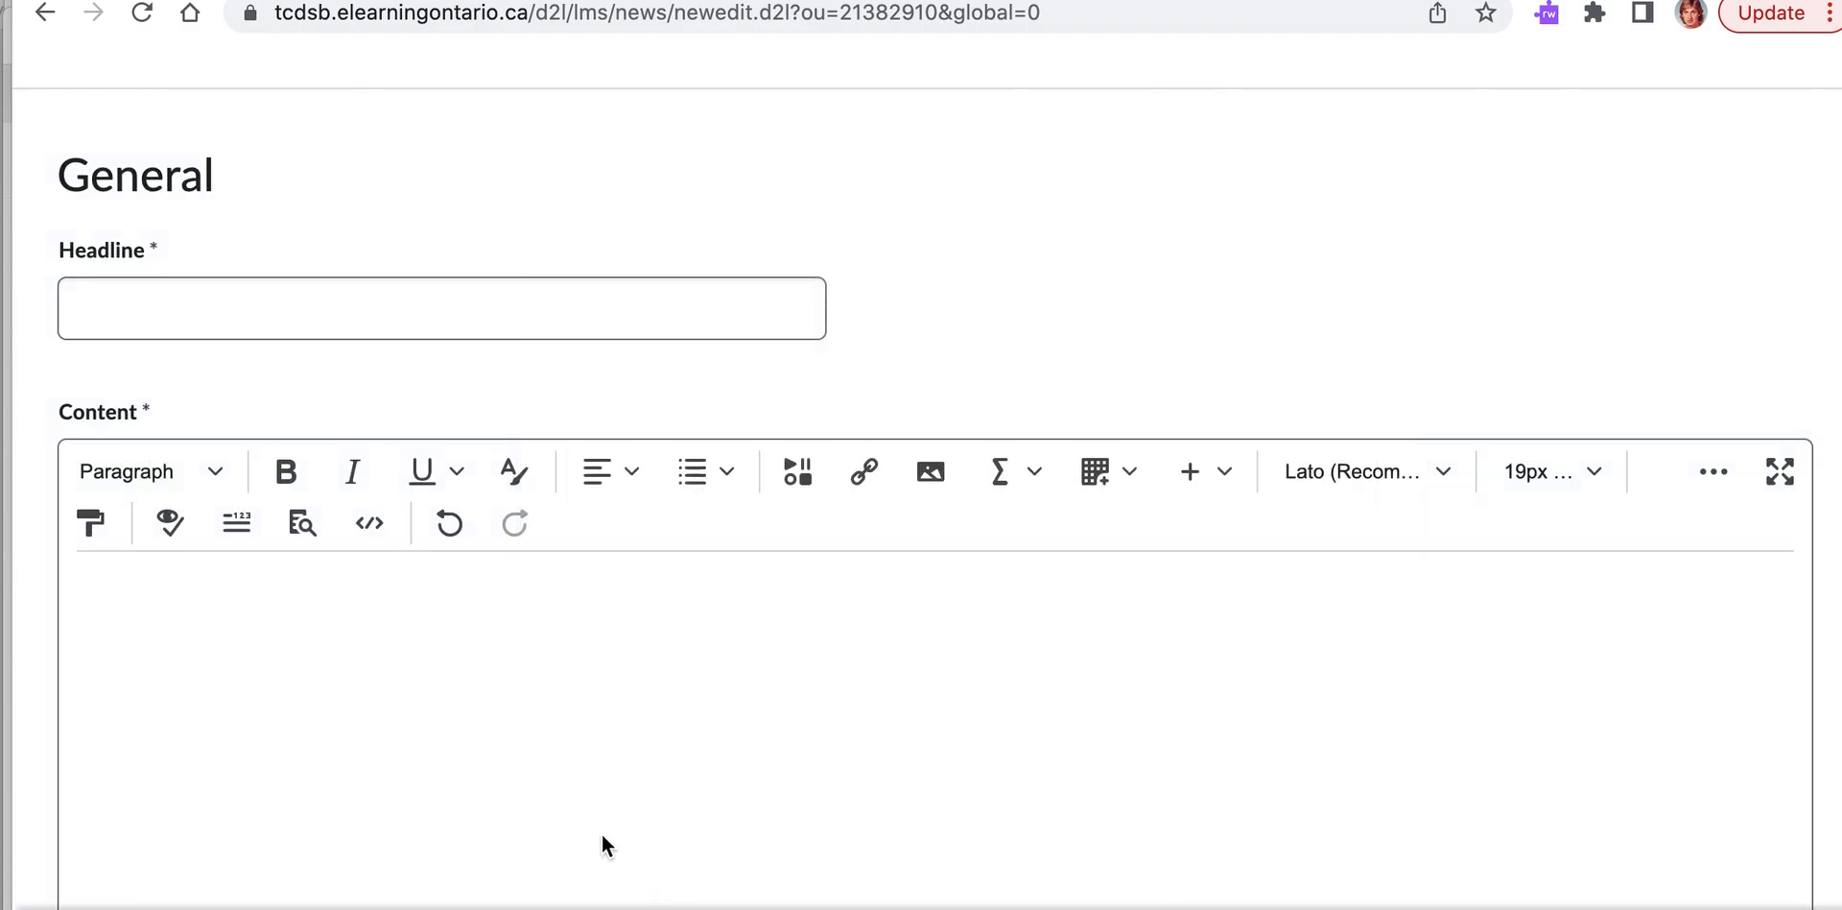
Step: Add the line "Using the the Sum Button" above the inserted equation, leaving blank lines below it
{"action": "scroll", "coordinate": [390, 625], "scroll_direction": "down", "scroll_amount": 1}
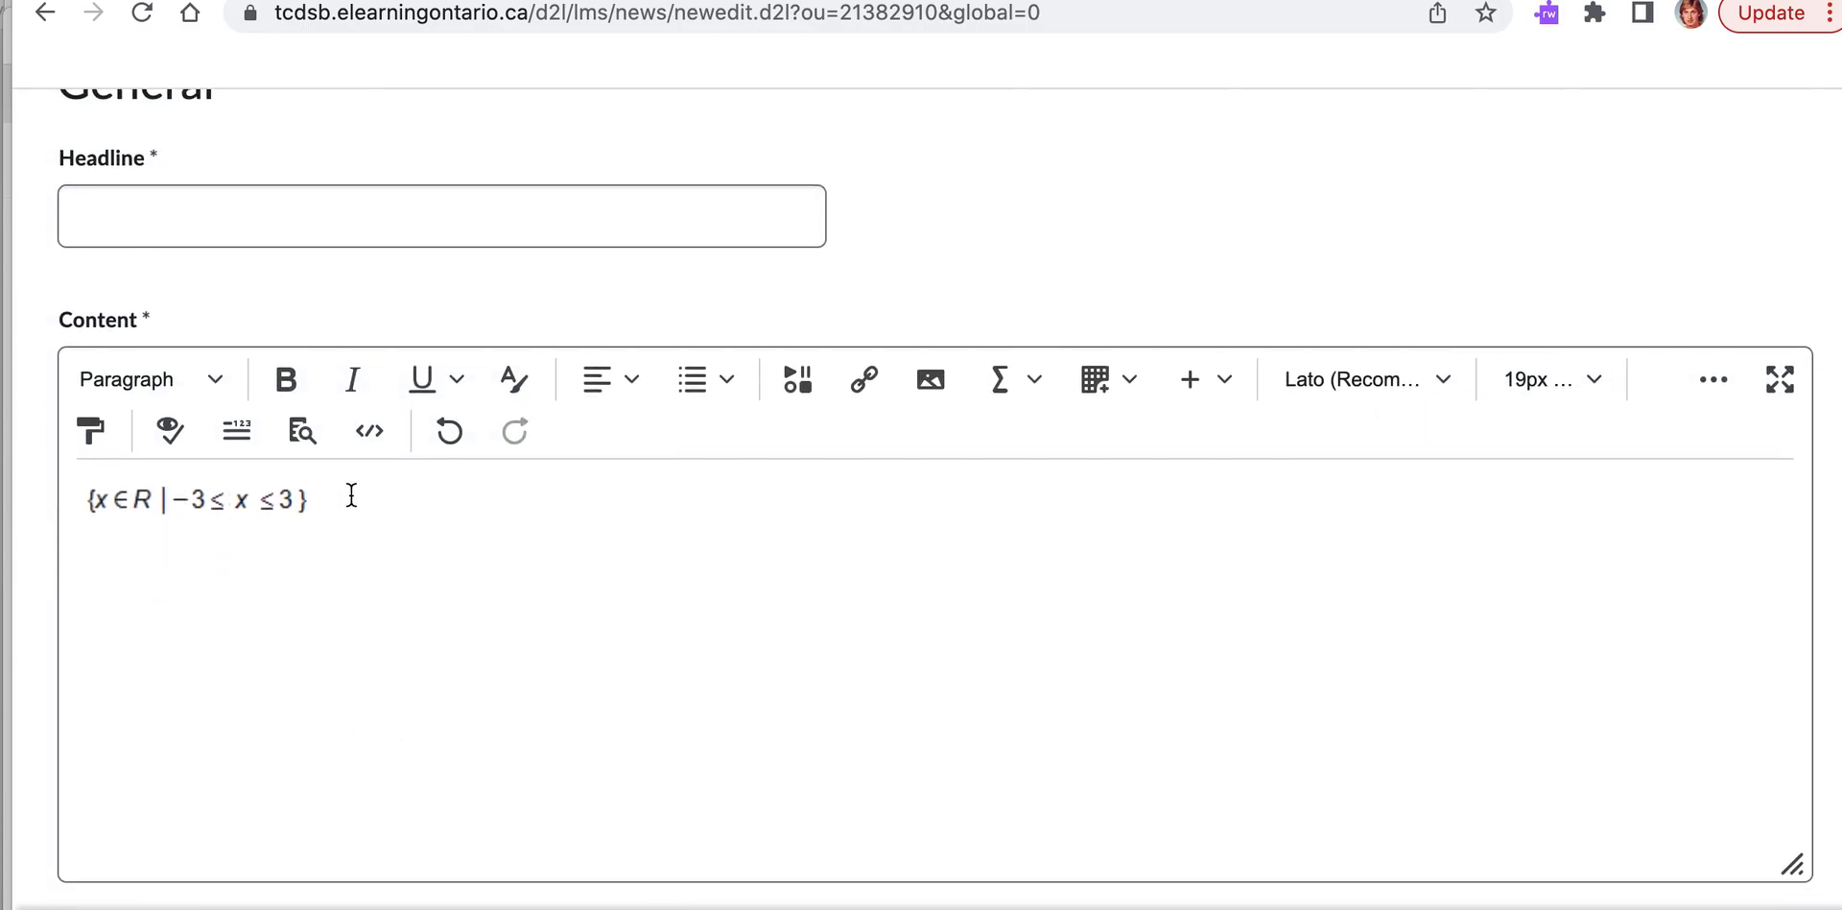
{"action": "scroll", "coordinate": [805, 363], "scroll_direction": "down", "scroll_amount": 1}
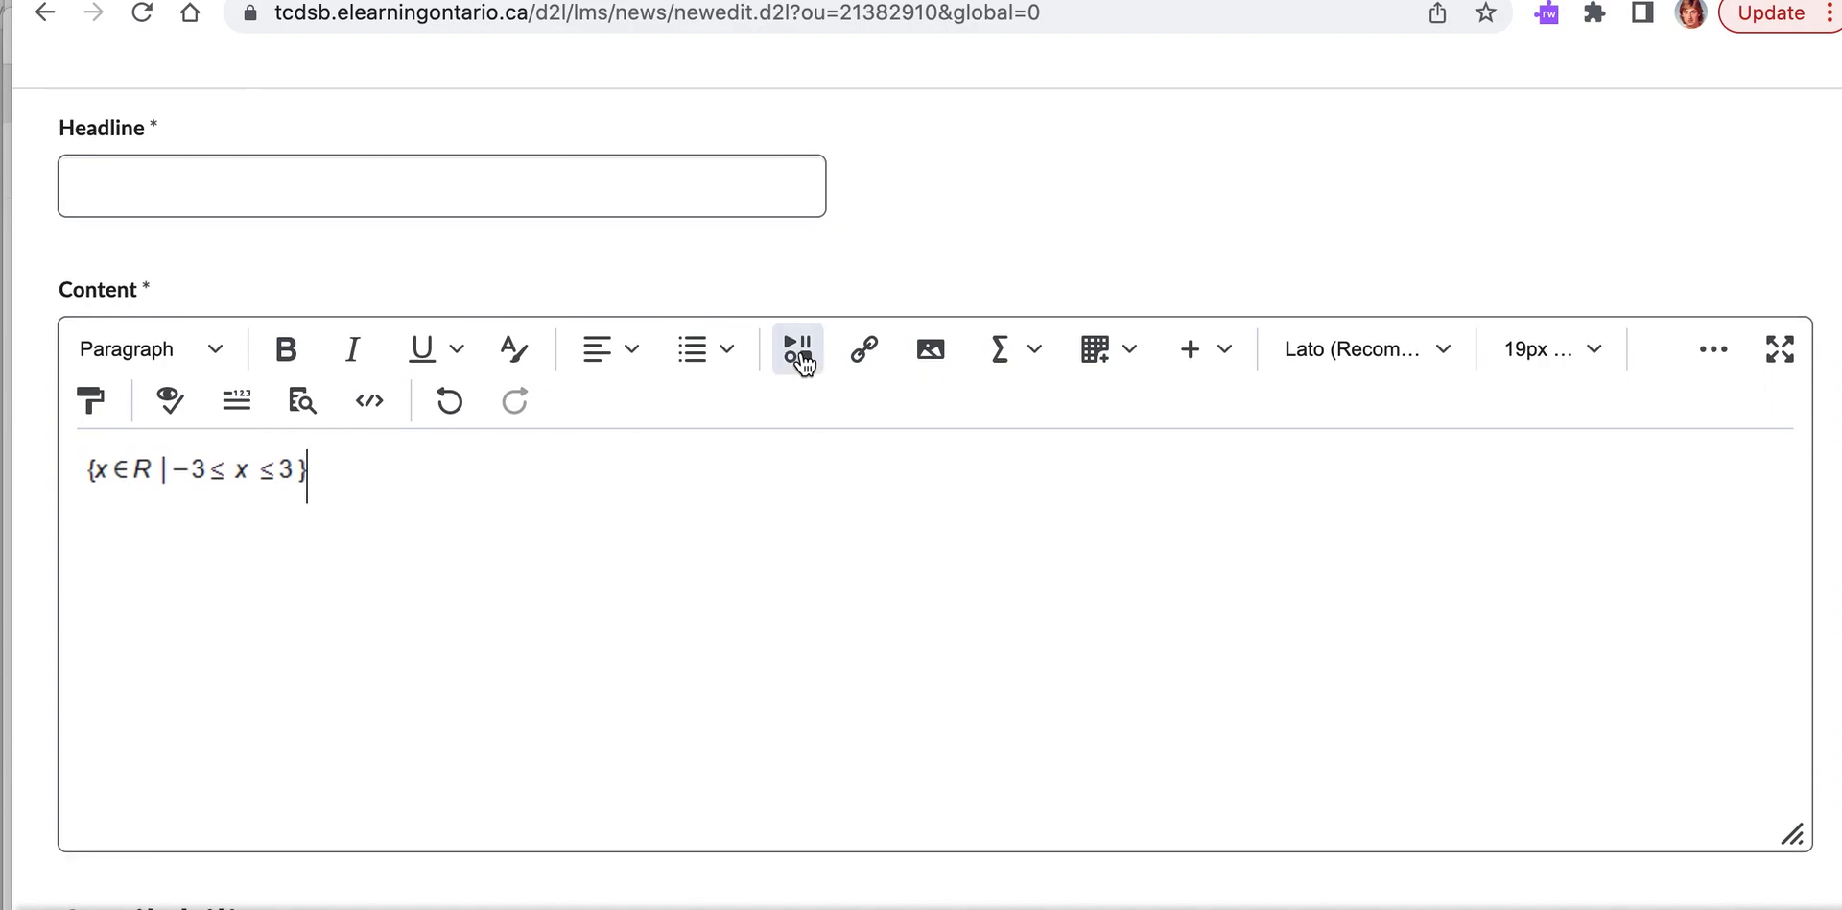
{"action": "key", "text": "Return"}
{"action": "key", "text": "Return"}
{"action": "key", "text": "Up"}
{"action": "key", "text": "Up"}
{"action": "key", "text": "Return"}
{"action": "key", "text": "Up"}
{"action": "type", "text": "Using the"}
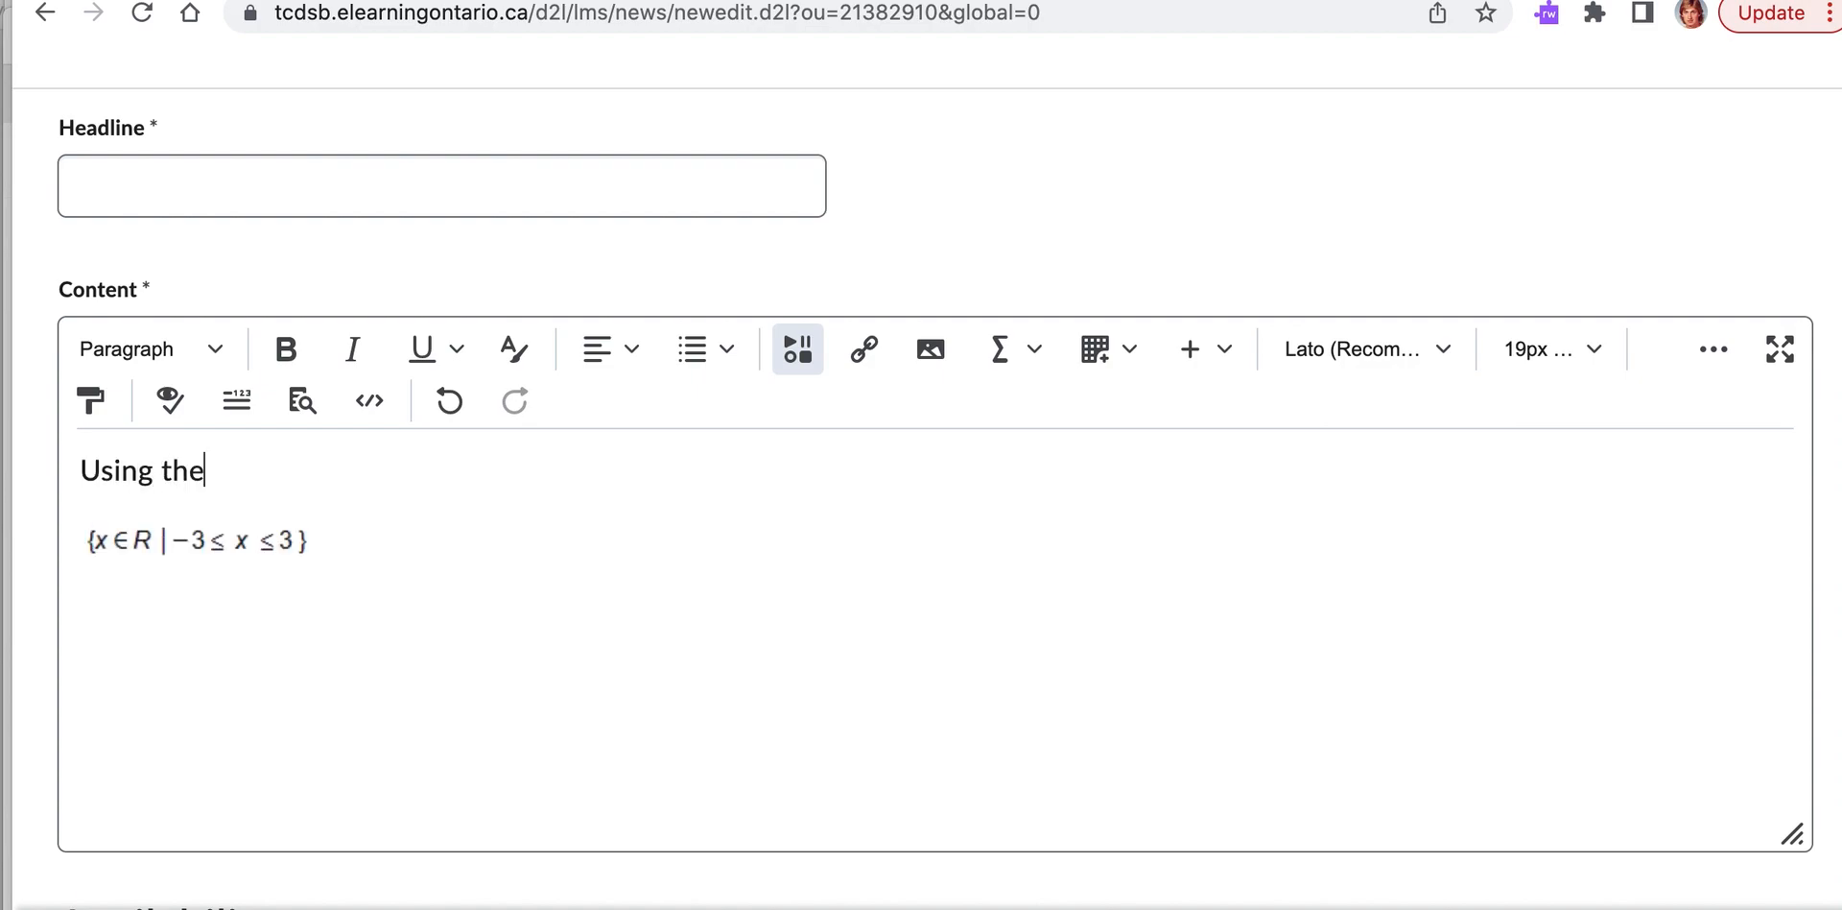
{"action": "type", "text": " the Sum Button"}
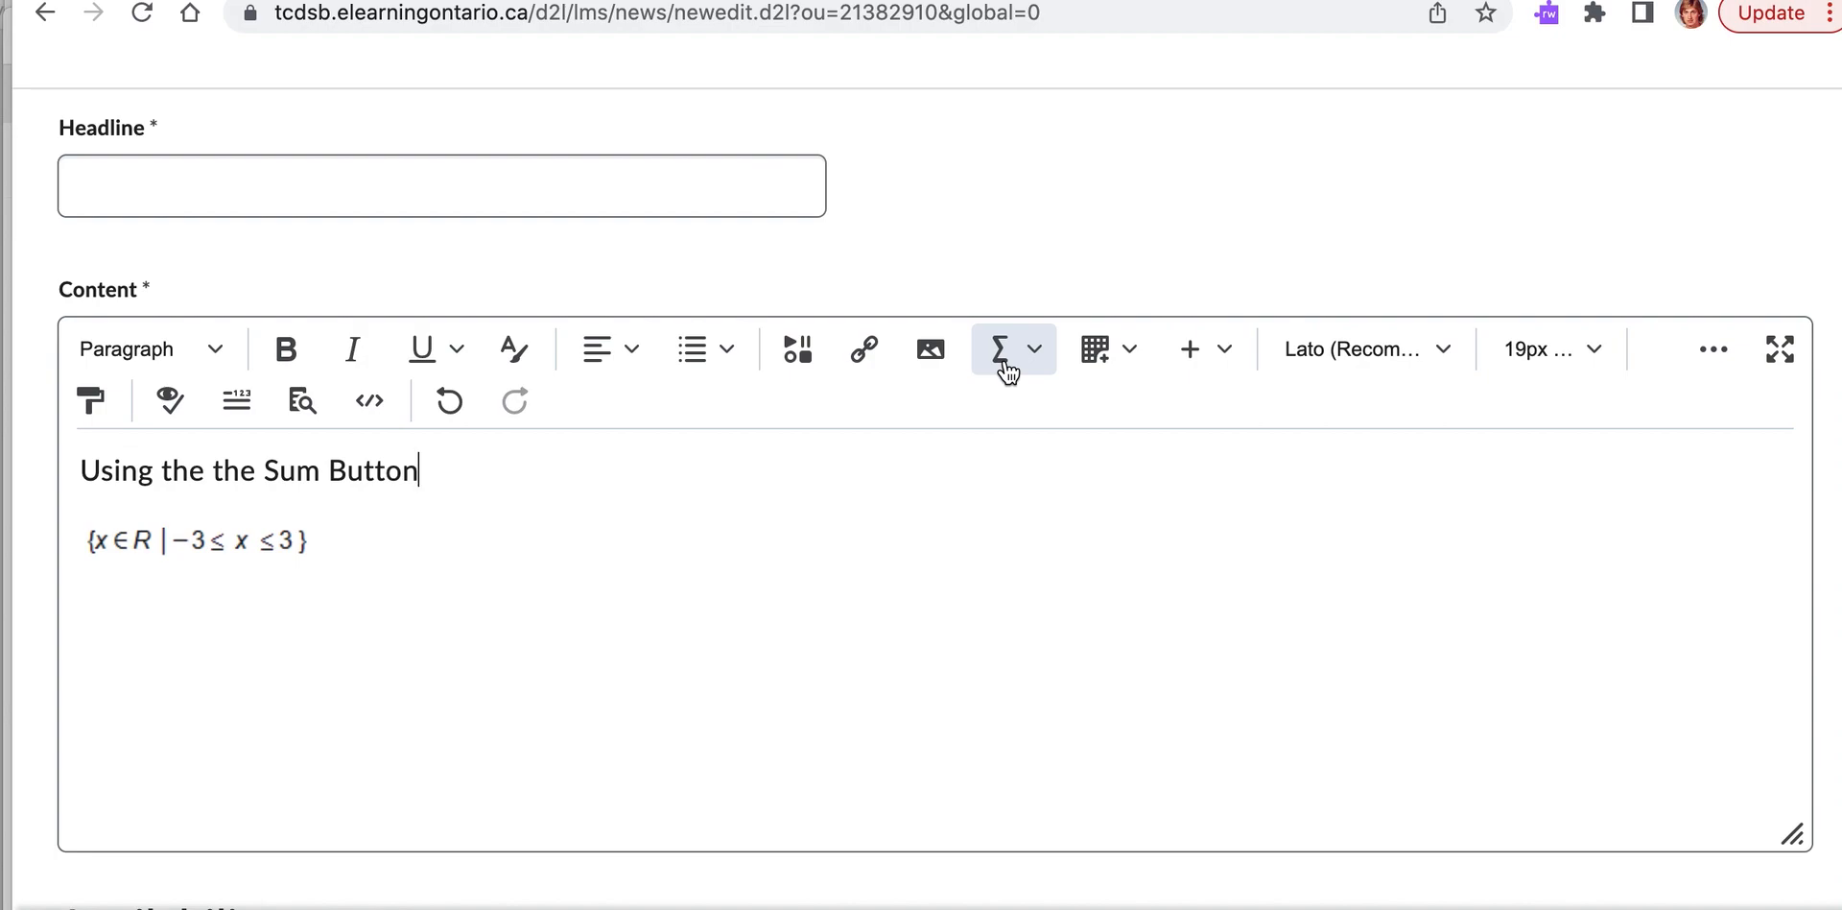
Step: Open the EquatIO math editor from the content editor's Insert Stuff options
{"action": "left_click", "coordinate": [800, 355]}
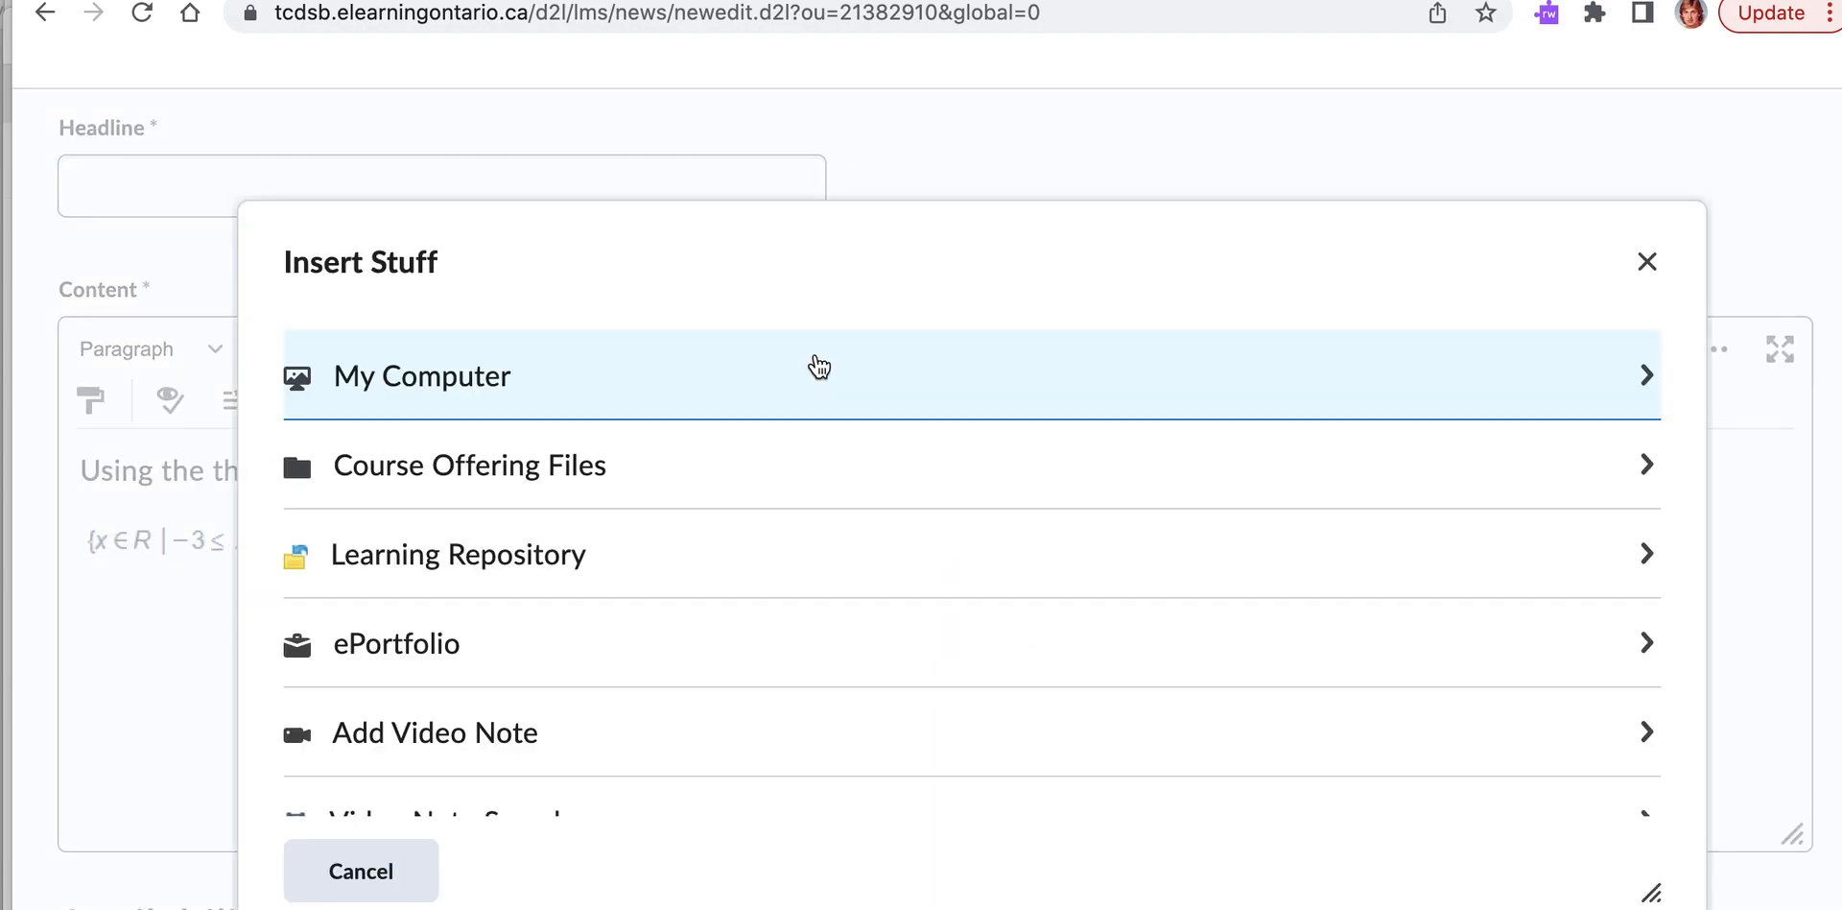
{"action": "scroll", "coordinate": [596, 519], "scroll_direction": "down", "scroll_amount": 3}
{"action": "scroll", "coordinate": [595, 519], "scroll_direction": "down", "scroll_amount": 5}
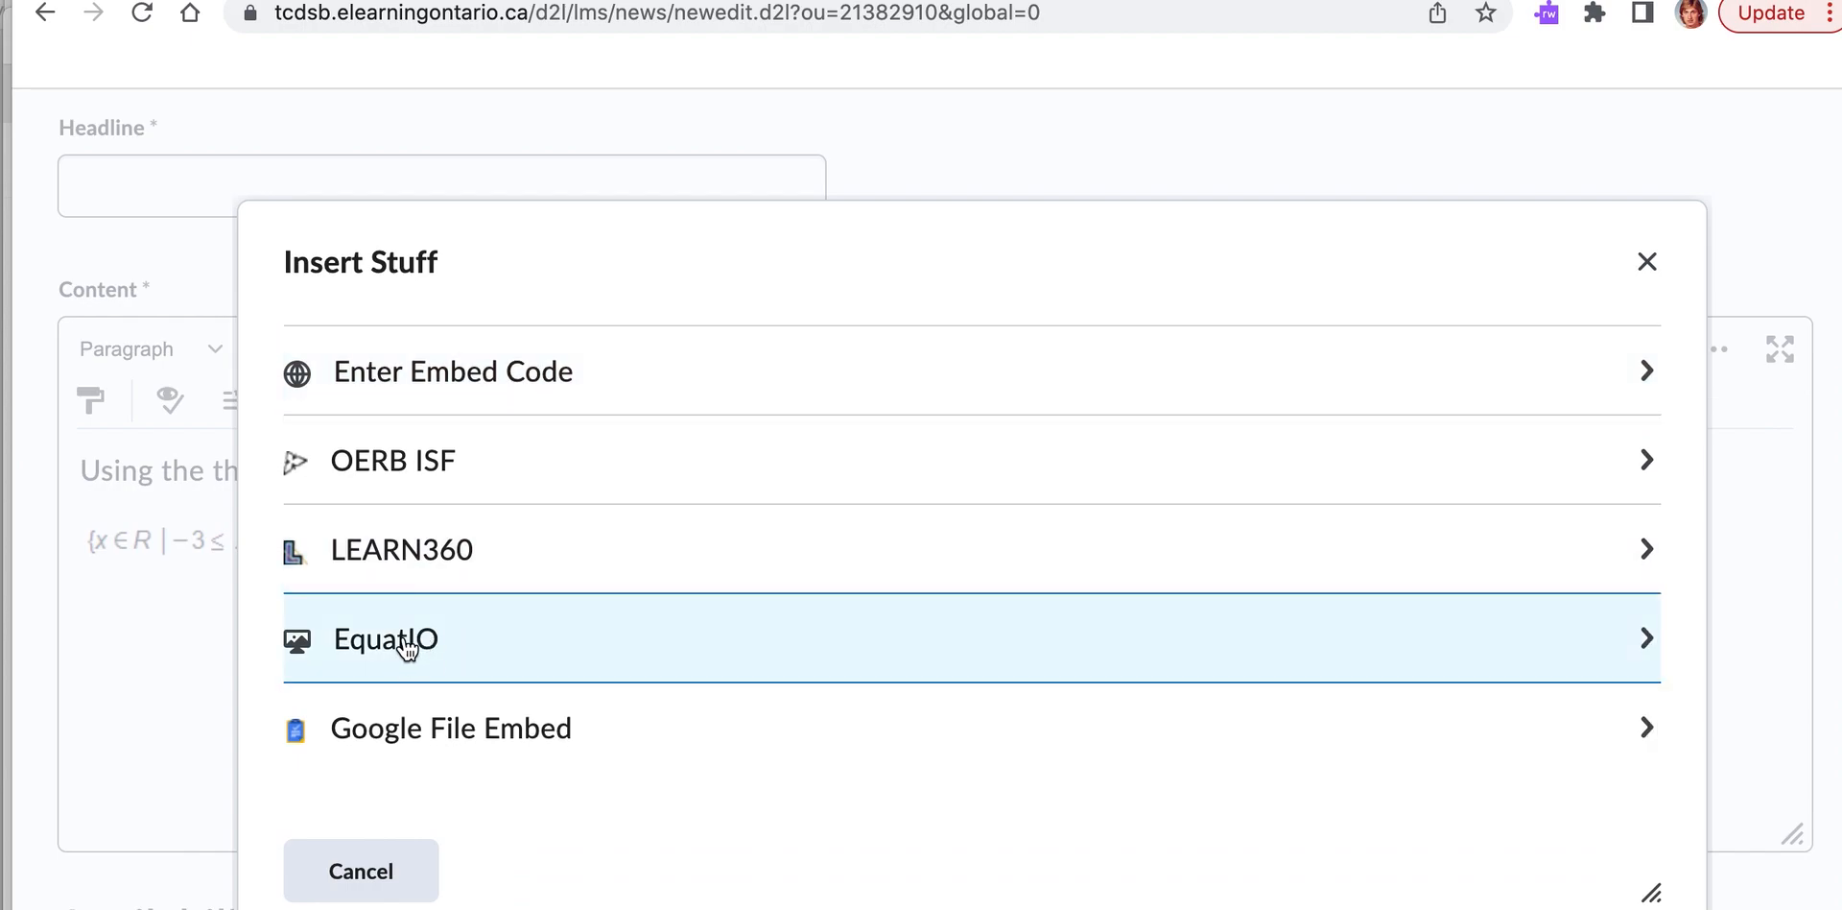
{"action": "left_click", "coordinate": [408, 648]}
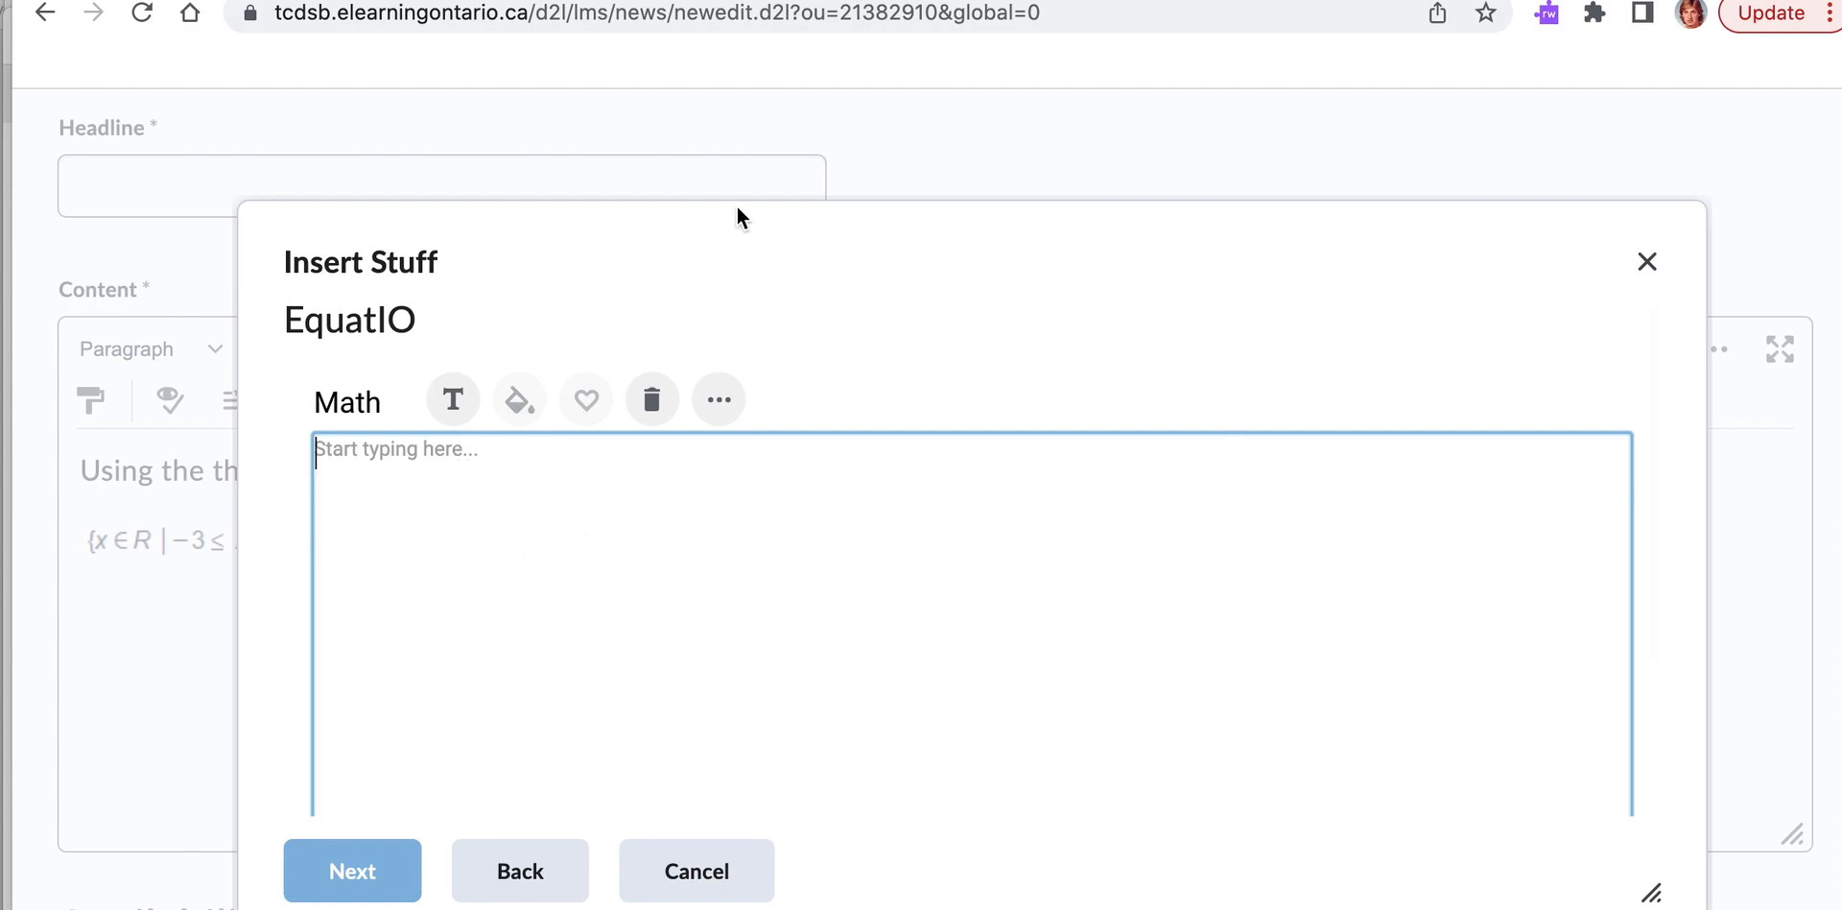
Step: Examine EquatIO's extra General and Symbols options for the math available to insert
{"action": "left_click", "coordinate": [455, 407]}
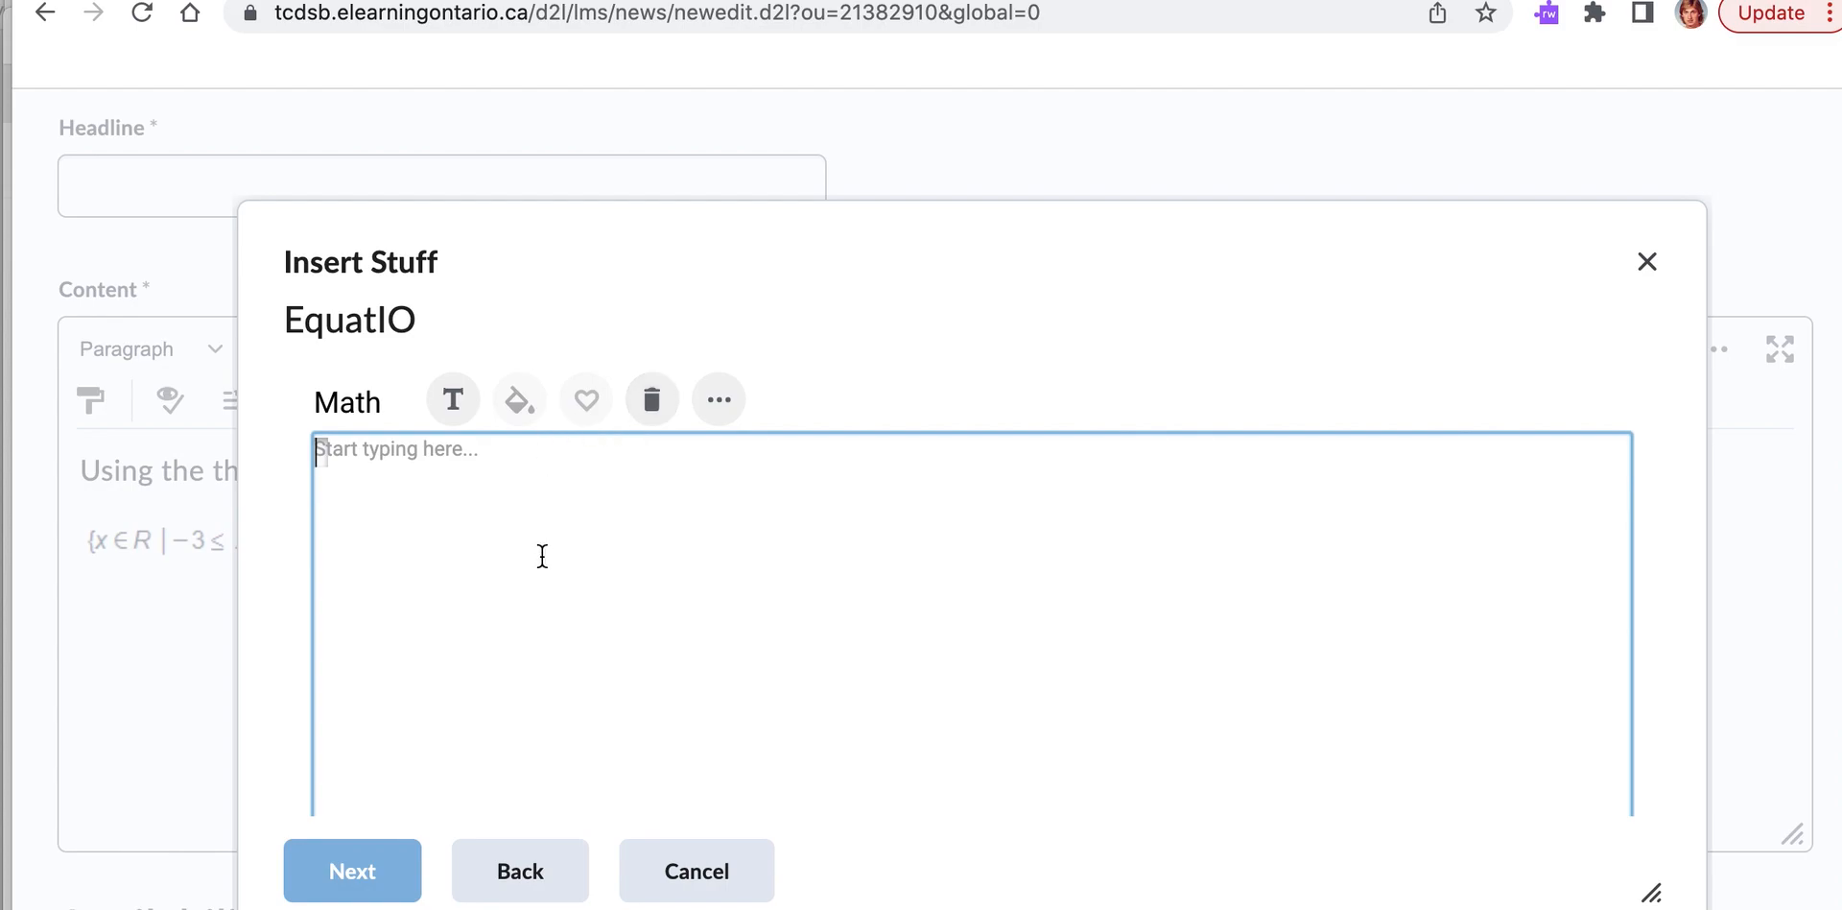
{"action": "left_click", "coordinate": [718, 401]}
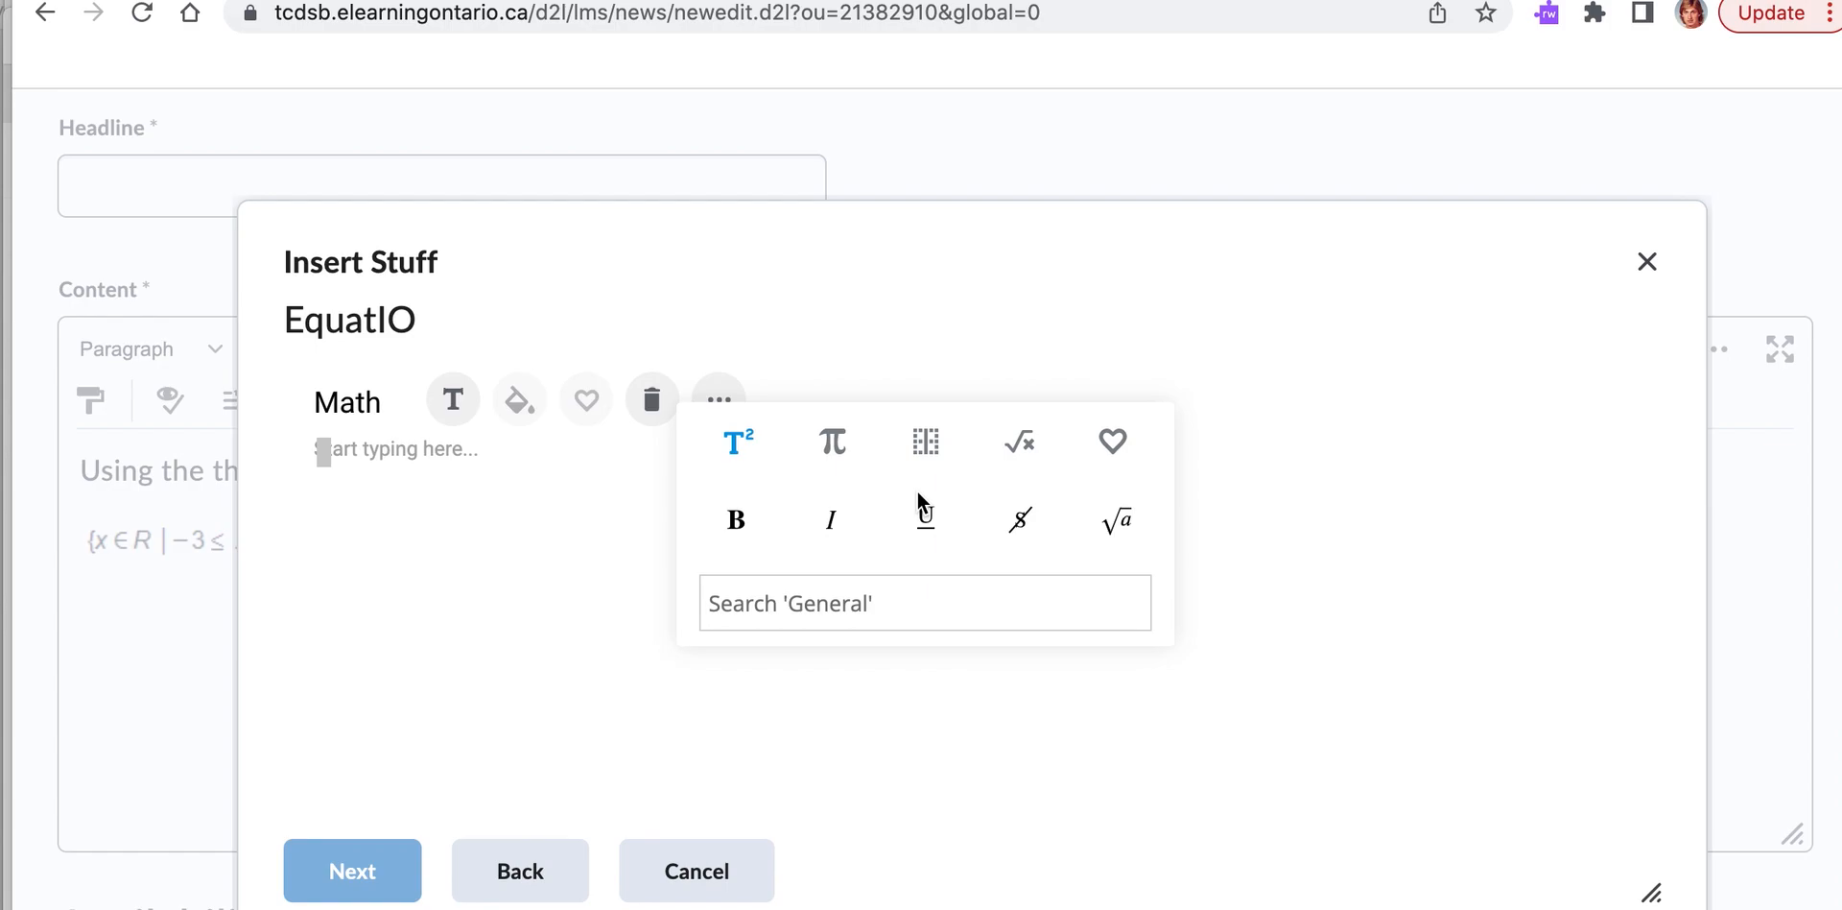
{"action": "scroll", "coordinate": [758, 464], "scroll_direction": "down", "scroll_amount": 2}
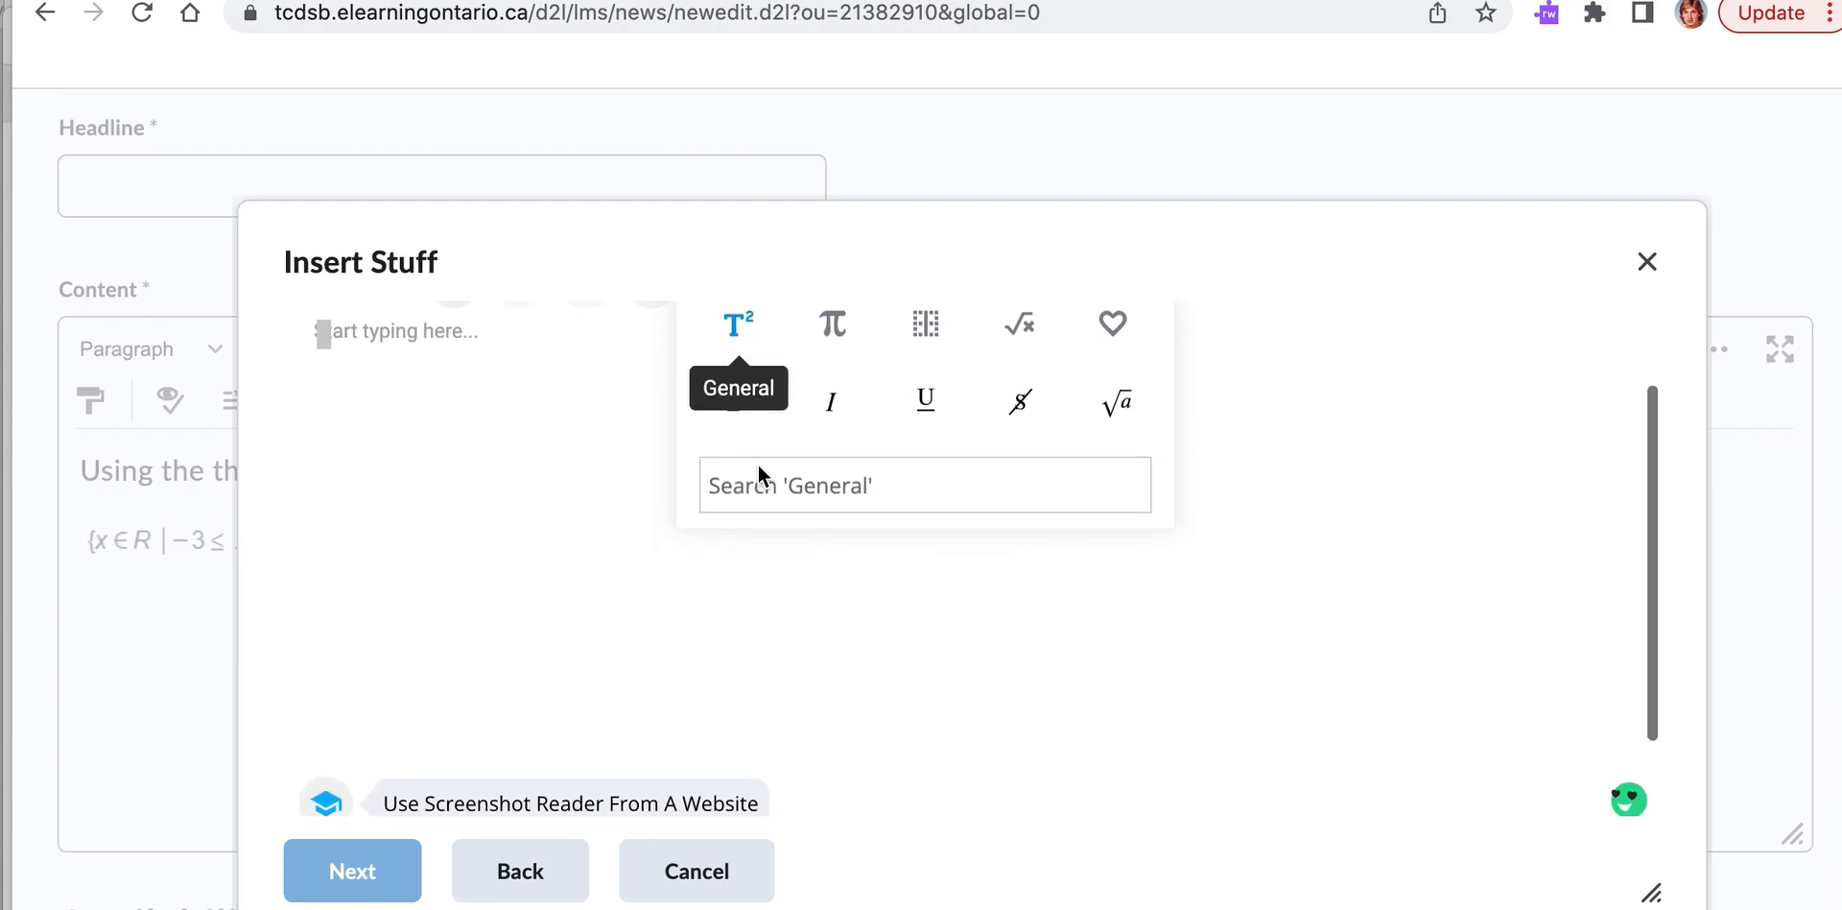
{"action": "scroll", "coordinate": [758, 464], "scroll_direction": "up", "scroll_amount": 2}
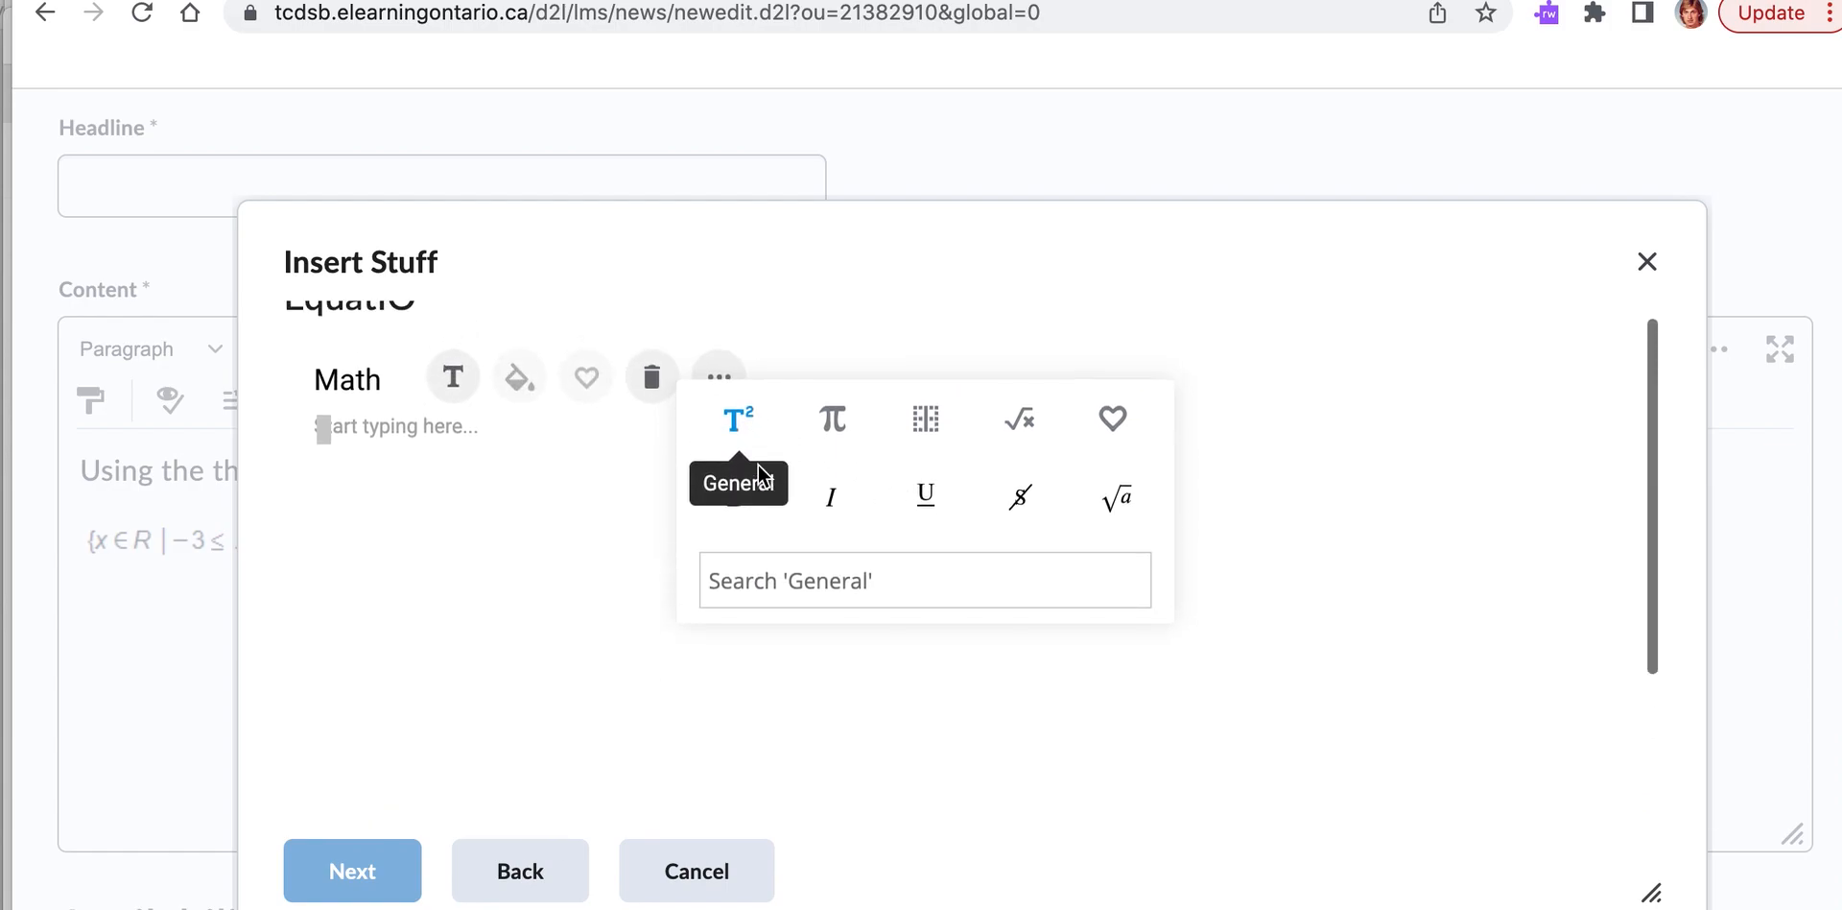
{"action": "left_click", "coordinate": [830, 421]}
{"action": "scroll", "coordinate": [846, 556], "scroll_direction": "down", "scroll_amount": 2}
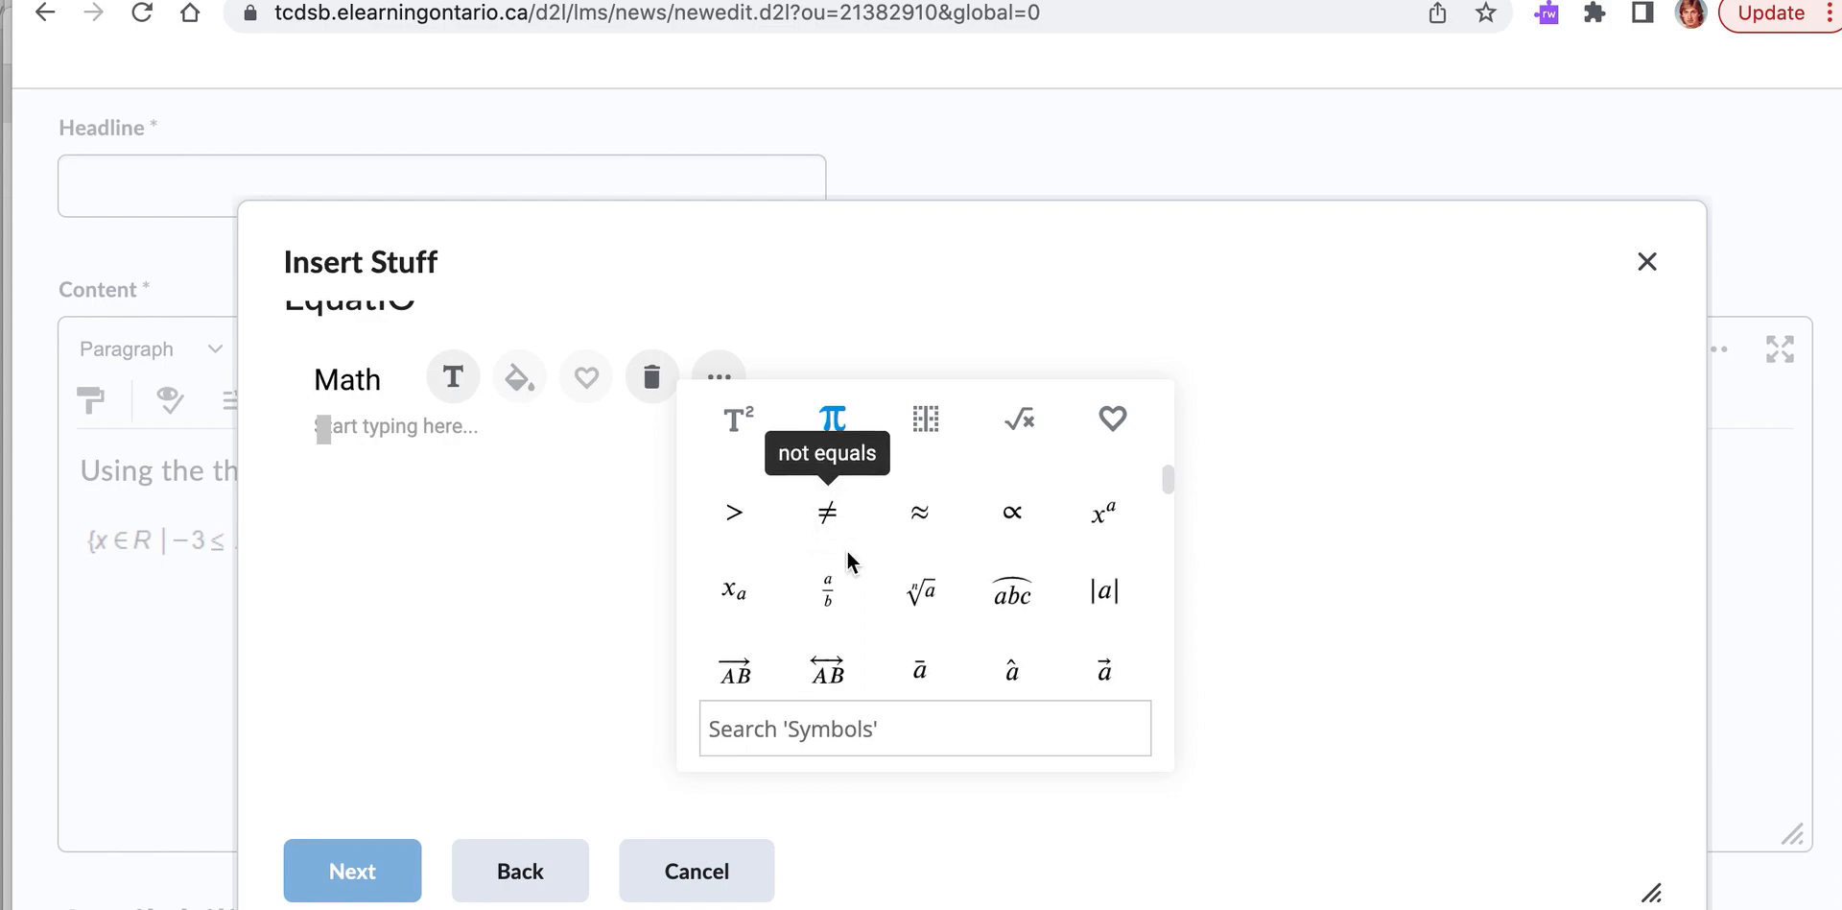
{"action": "scroll", "coordinate": [846, 550], "scroll_direction": "down", "scroll_amount": 5}
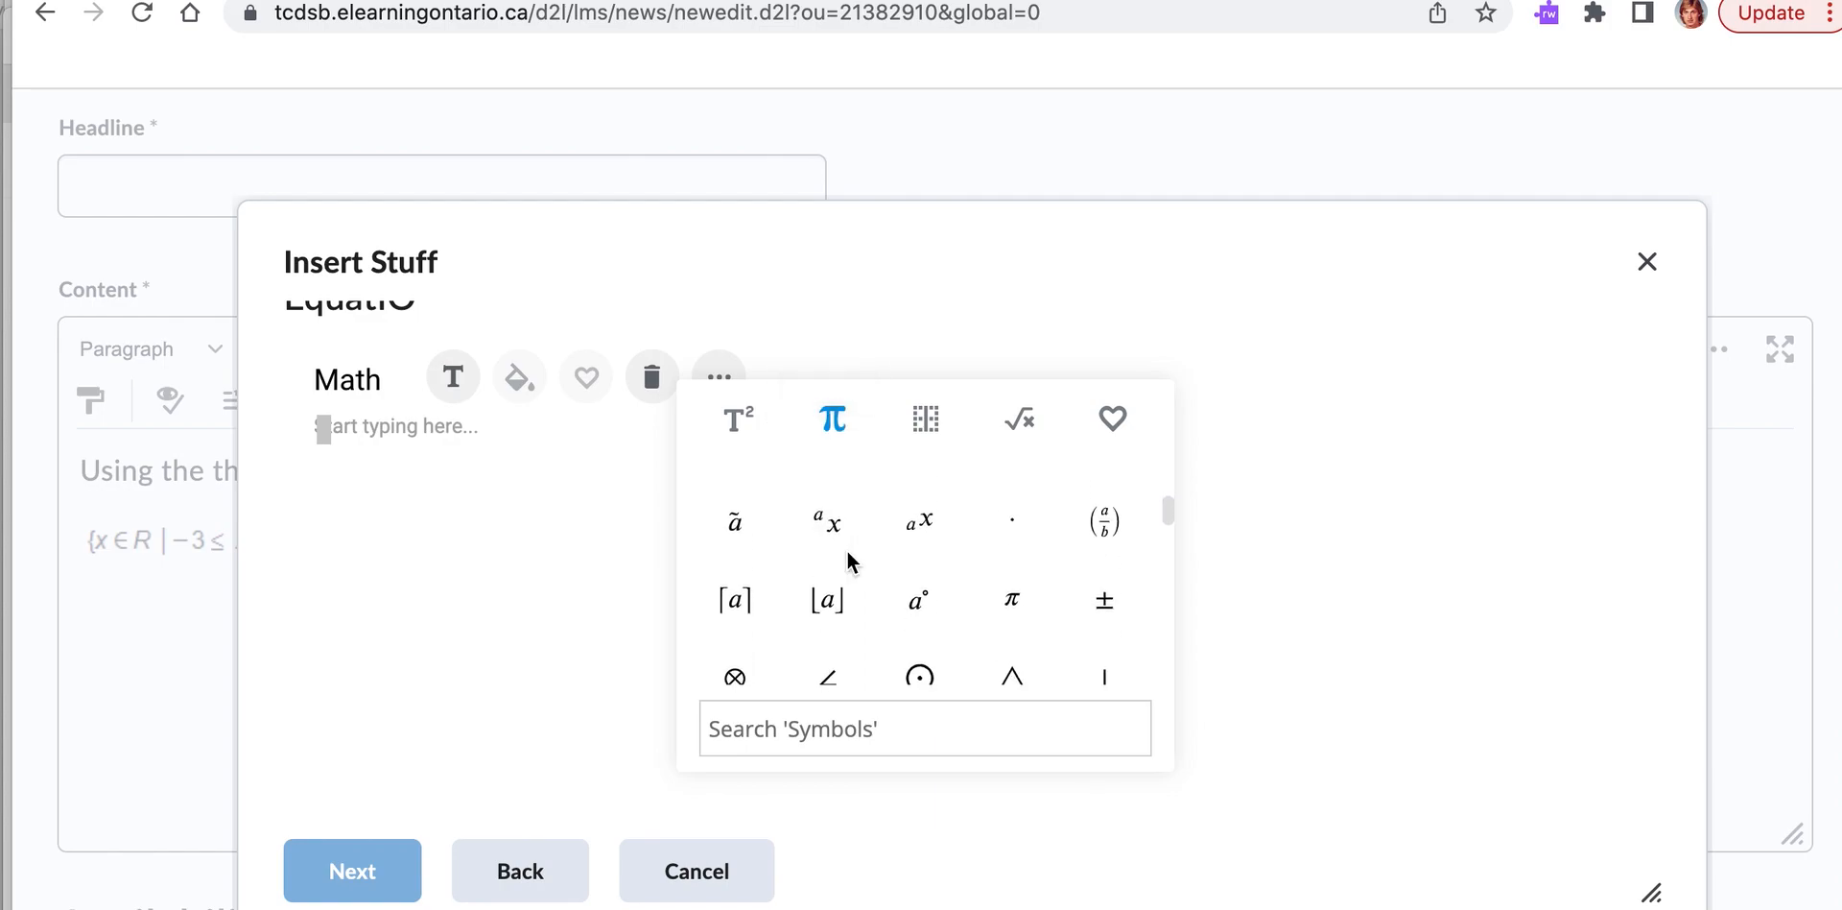
{"action": "scroll", "coordinate": [847, 556], "scroll_direction": "up", "scroll_amount": 2}
{"action": "scroll", "coordinate": [850, 560], "scroll_direction": "up", "scroll_amount": 1}
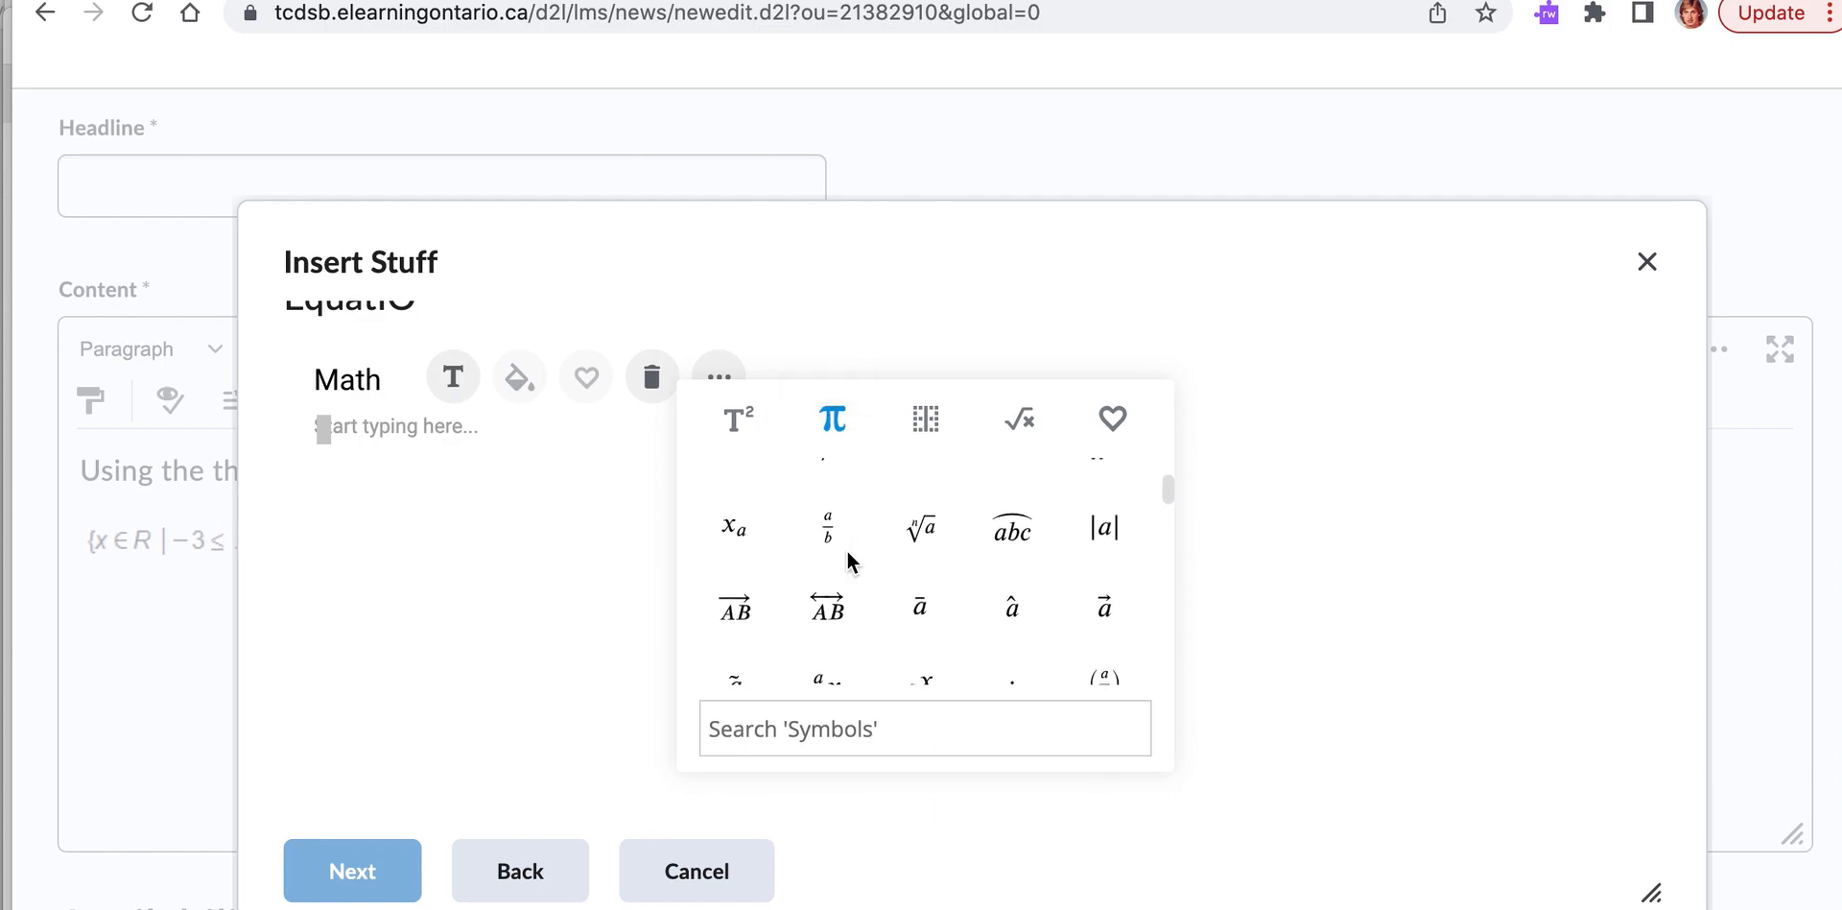
{"action": "scroll", "coordinate": [846, 550], "scroll_direction": "down", "scroll_amount": 1}
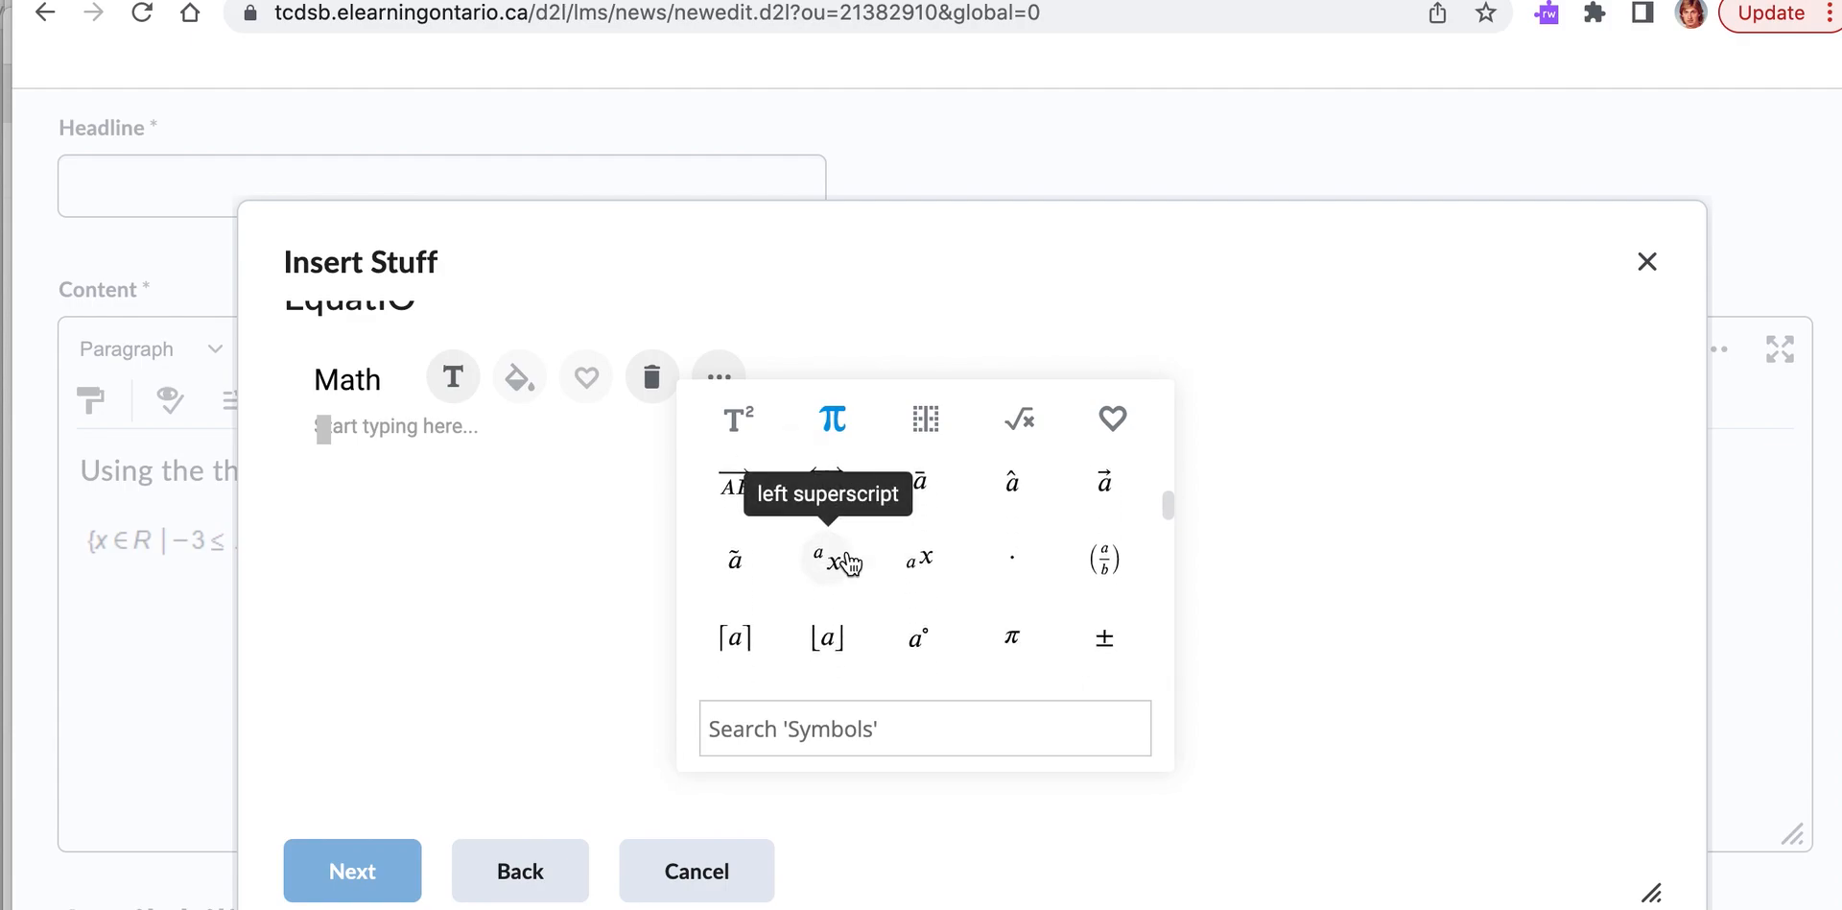
{"action": "key", "text": "Tab"}
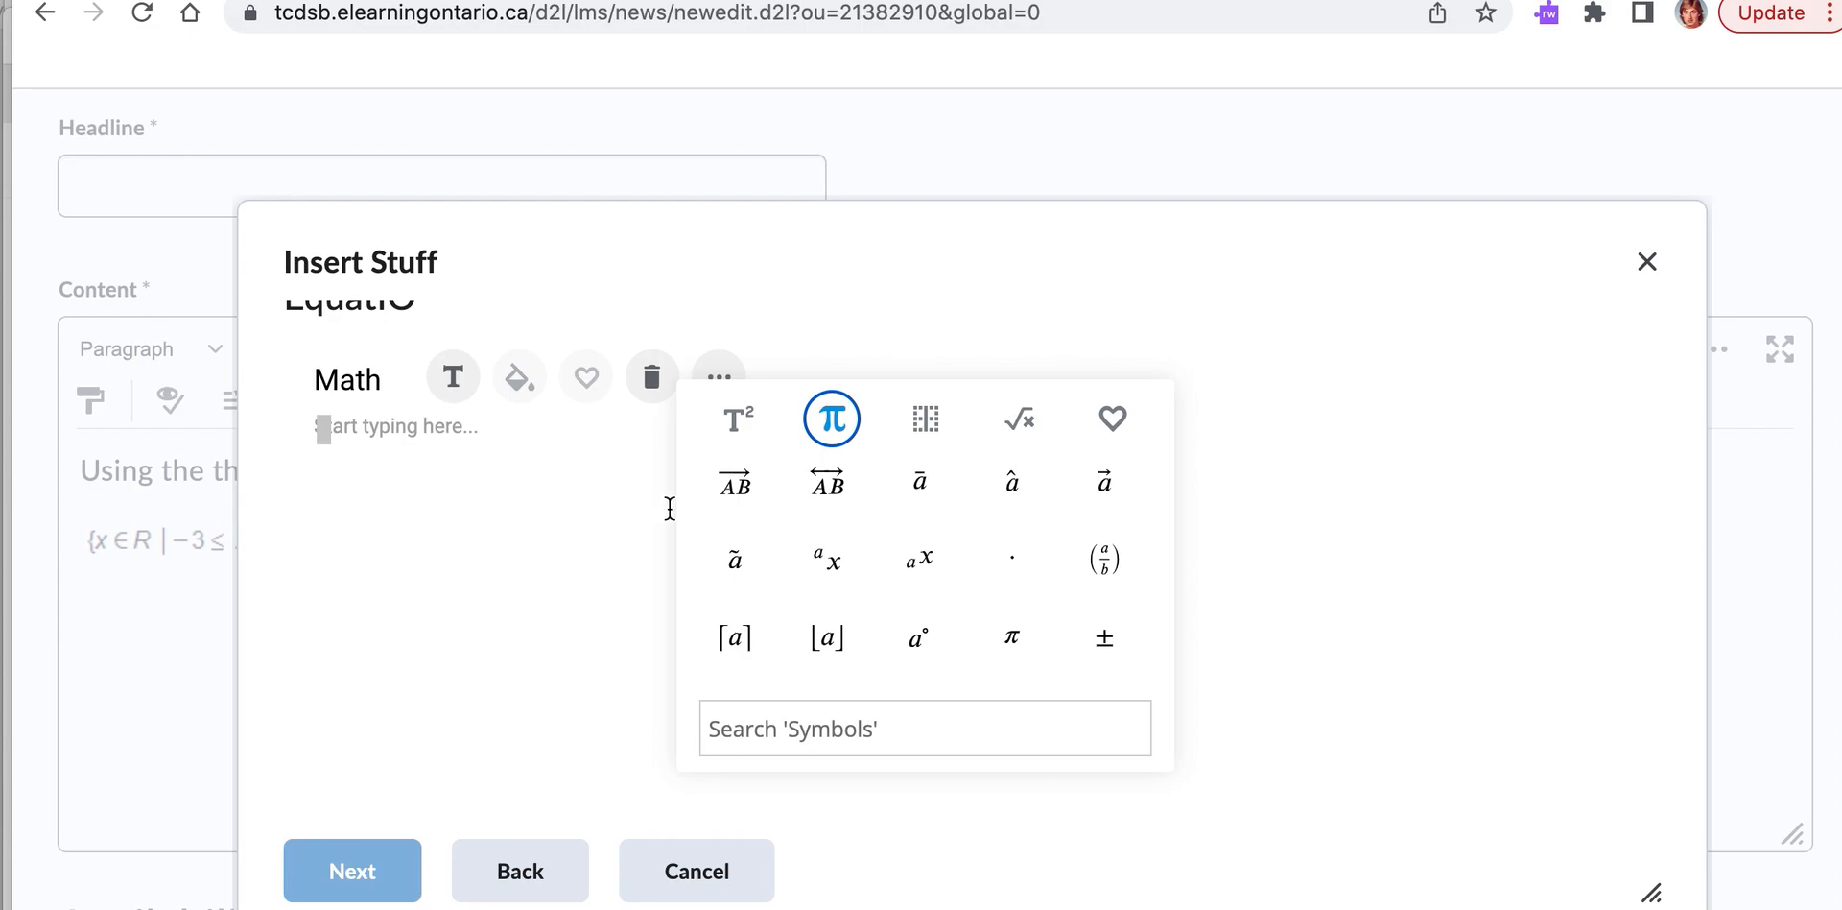
Step: Enter "f(x) =" in the EquatIO math field
{"action": "left_click", "coordinate": [471, 621]}
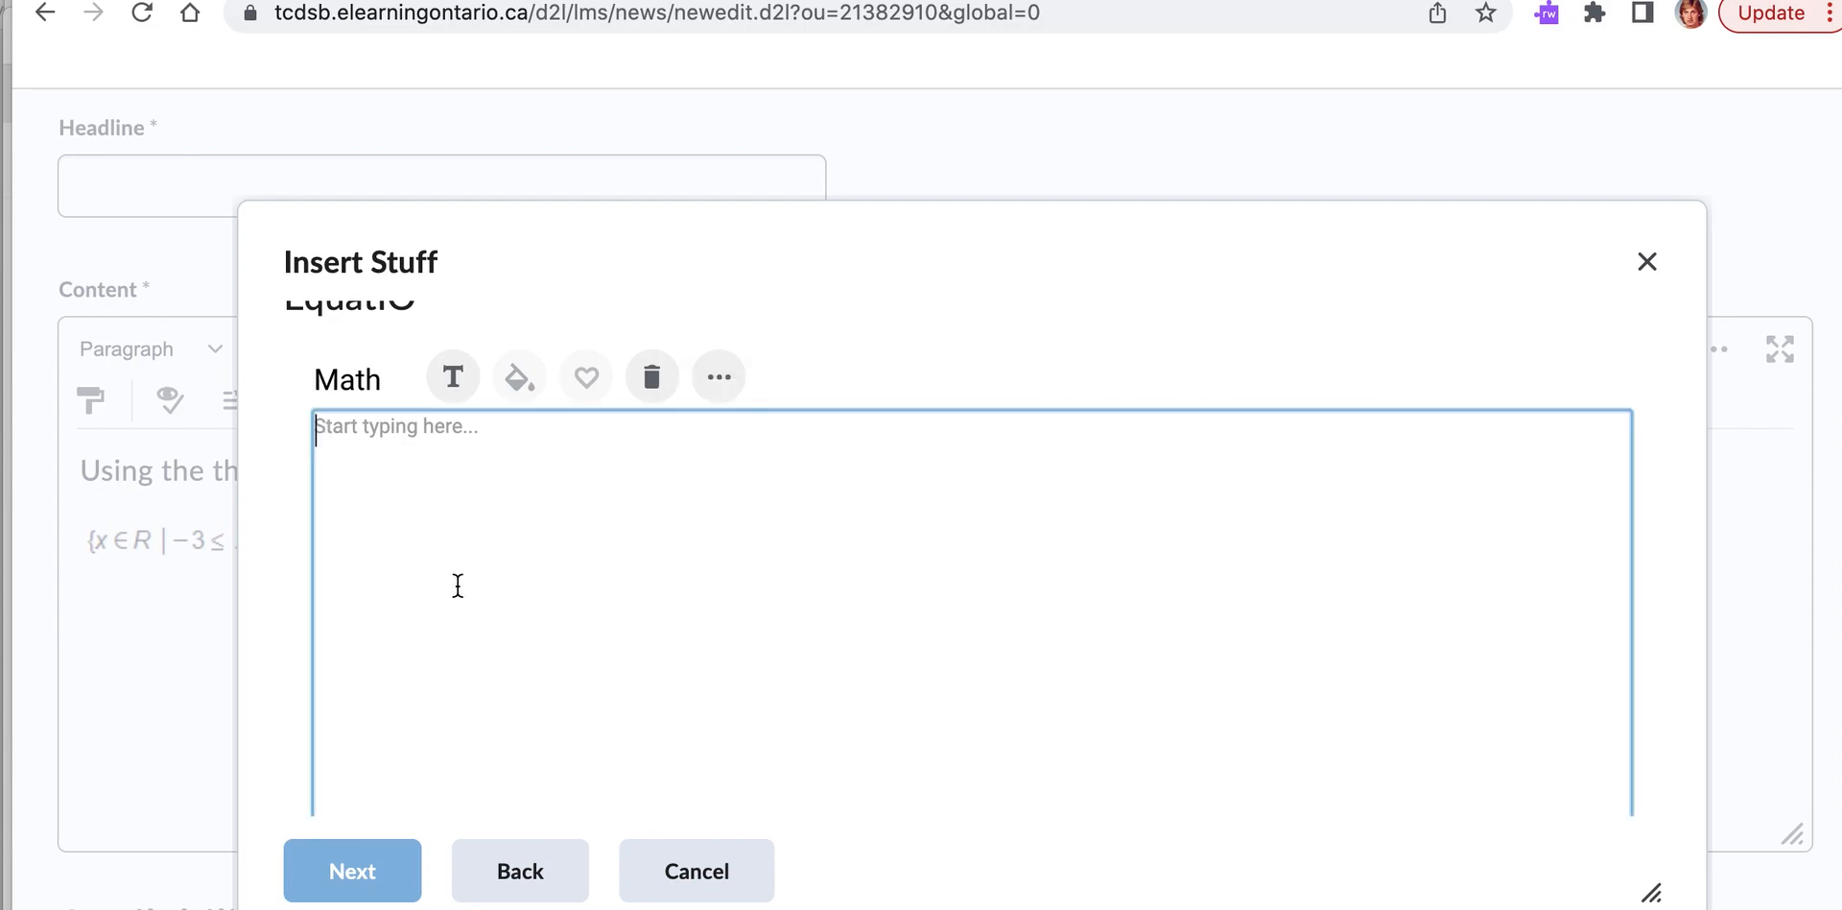
{"action": "type", "text": "f(x) ="}
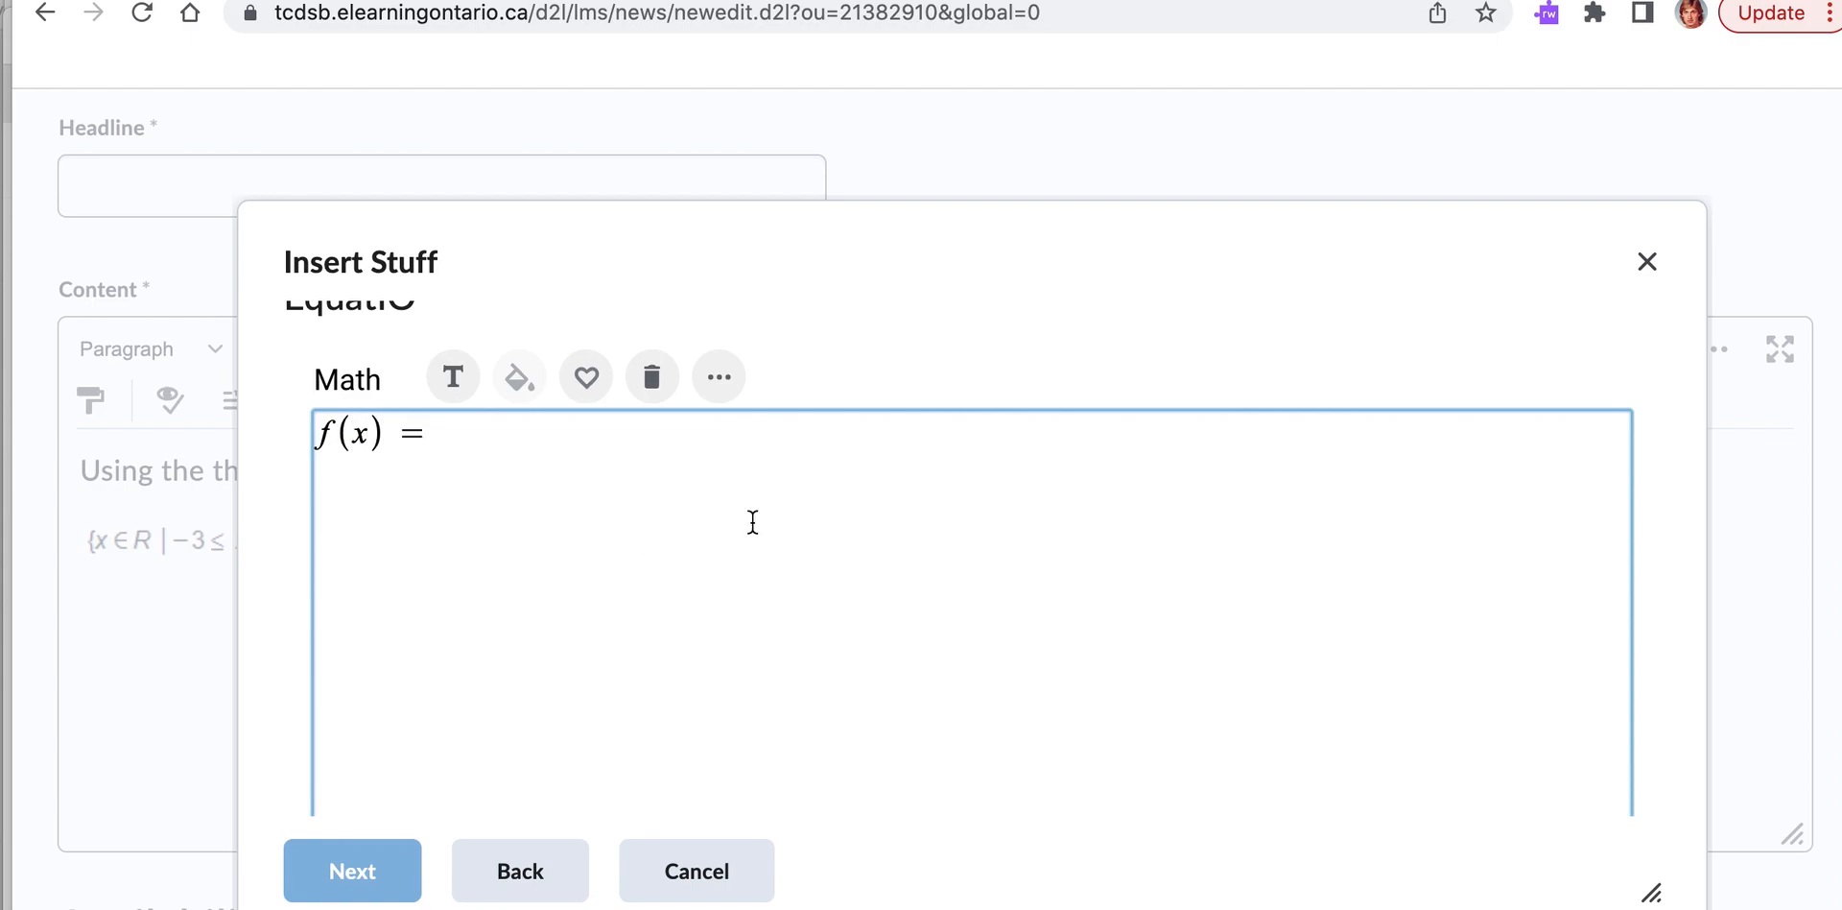
Step: Browse EquatIO's list of ready-made formulas, including the area formulas
{"action": "left_click", "coordinate": [721, 379]}
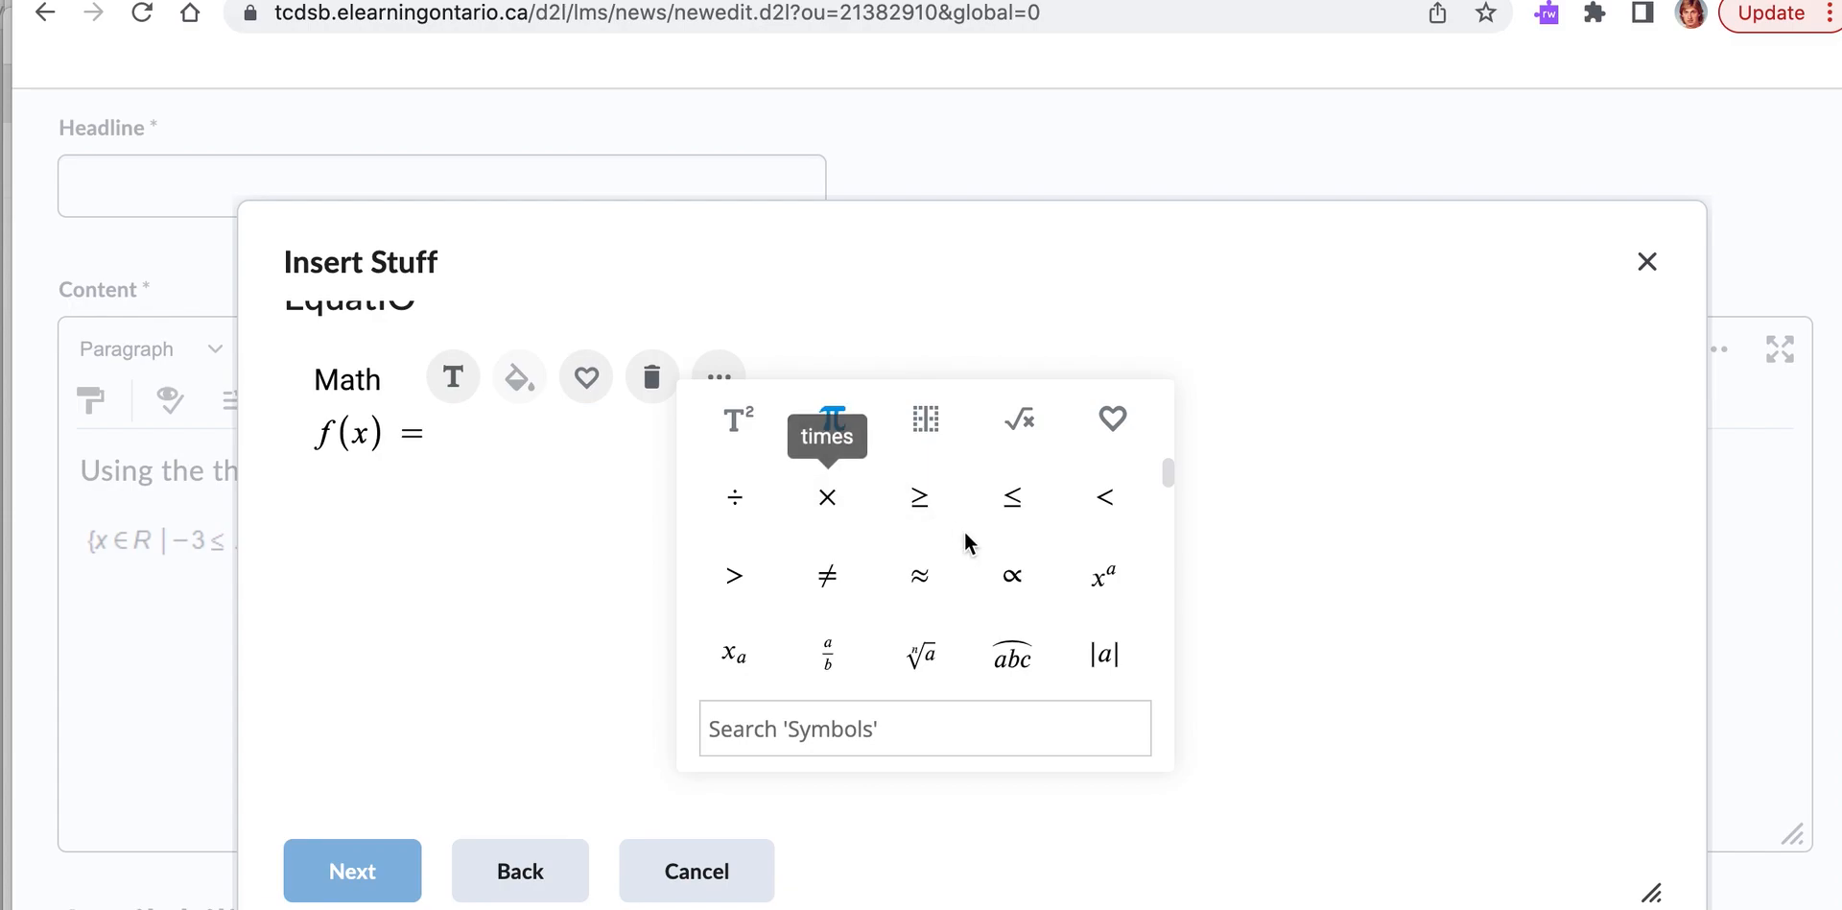
{"action": "left_click", "coordinate": [1026, 438]}
{"action": "scroll", "coordinate": [849, 623], "scroll_direction": "down", "scroll_amount": 2}
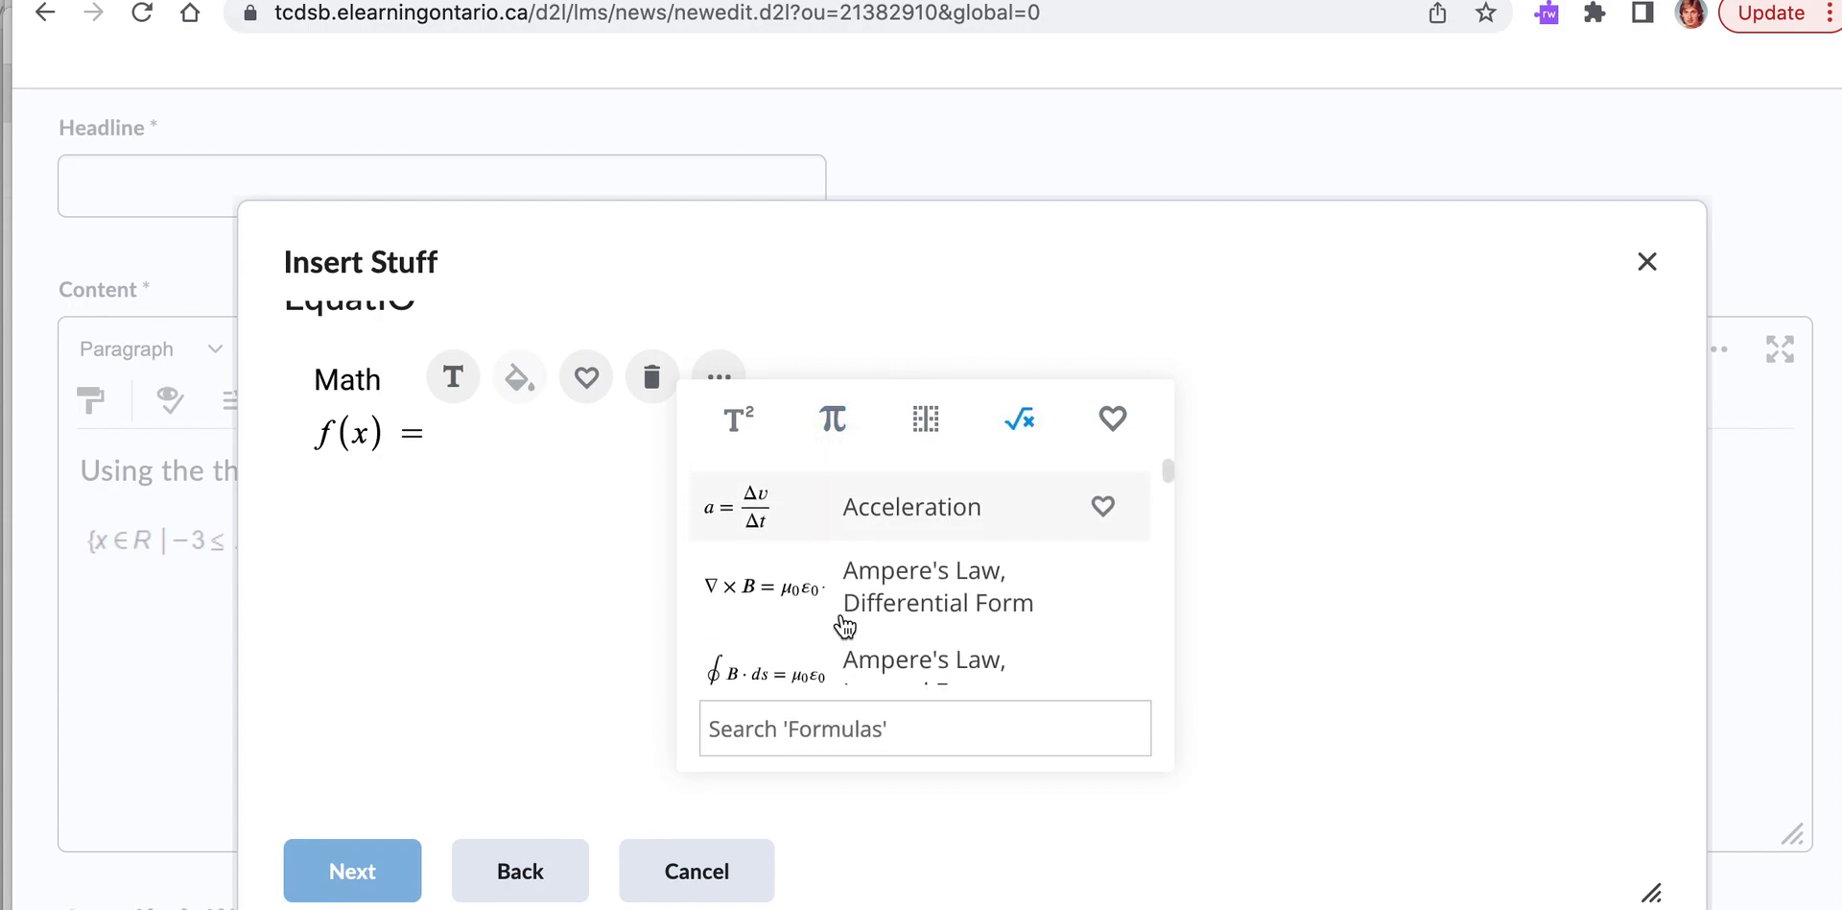
{"action": "scroll", "coordinate": [845, 625], "scroll_direction": "down", "scroll_amount": 6}
{"action": "scroll", "coordinate": [845, 625], "scroll_direction": "down", "scroll_amount": 6}
{"action": "scroll", "coordinate": [844, 625], "scroll_direction": "down", "scroll_amount": 3}
{"action": "scroll", "coordinate": [844, 625], "scroll_direction": "down", "scroll_amount": 2}
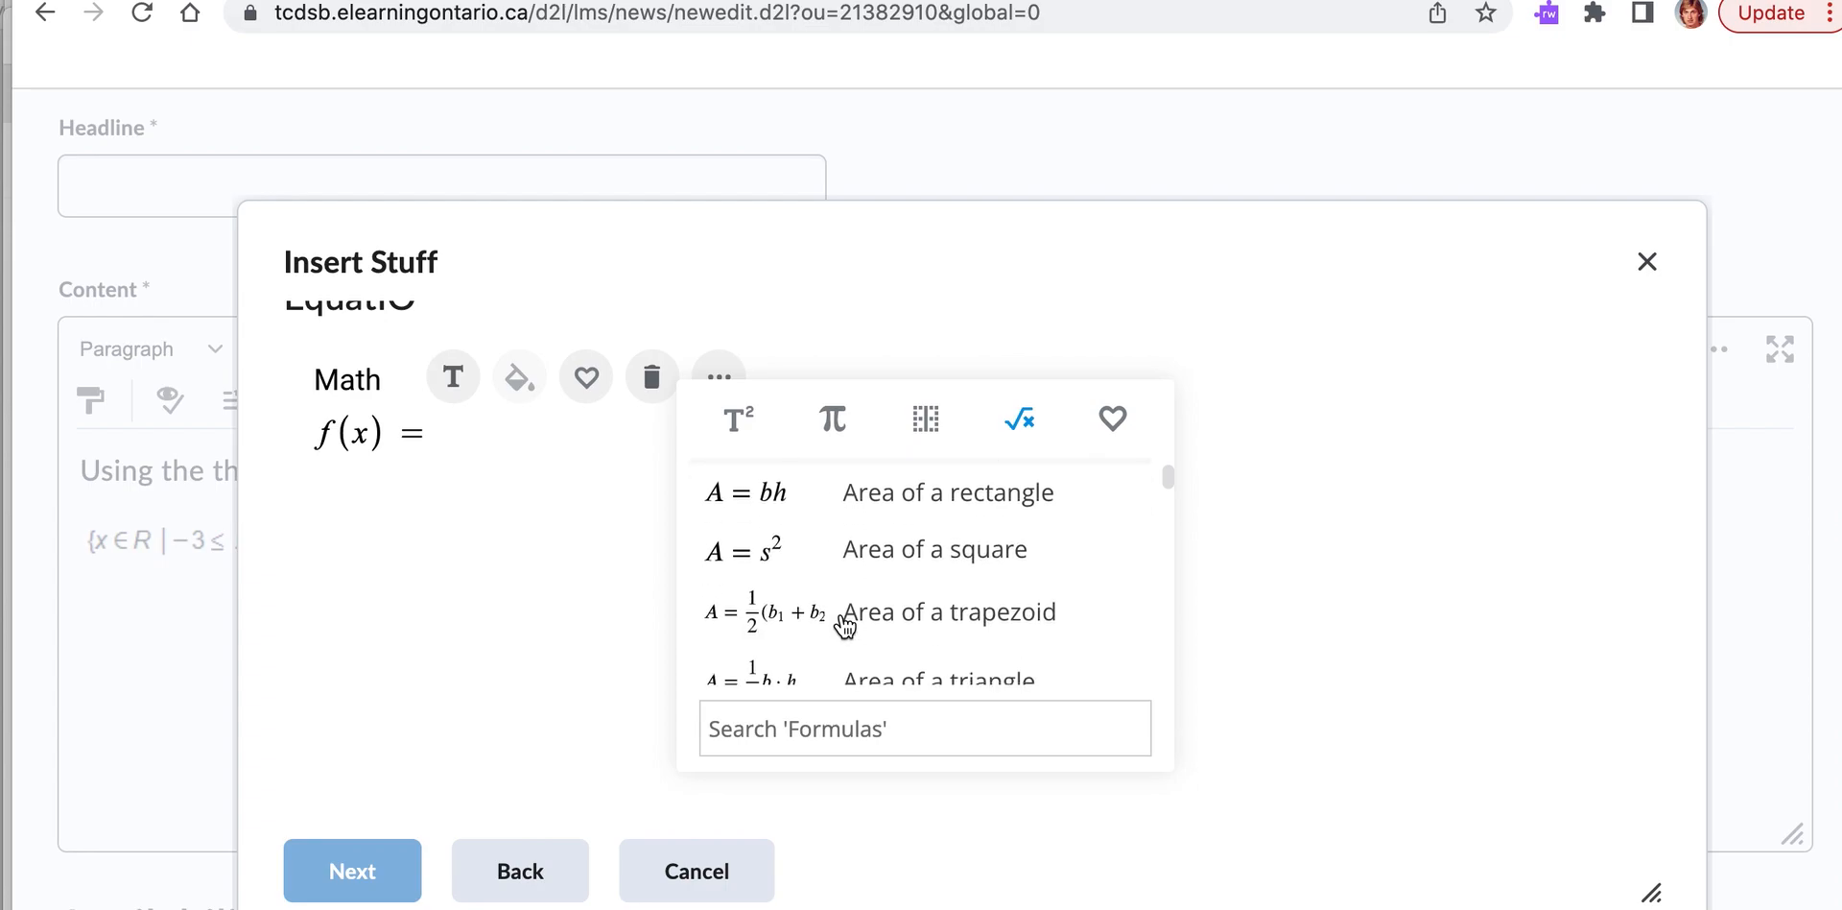
{"action": "scroll", "coordinate": [845, 626], "scroll_direction": "down", "scroll_amount": 3}
{"action": "scroll", "coordinate": [844, 625], "scroll_direction": "up", "scroll_amount": 2}
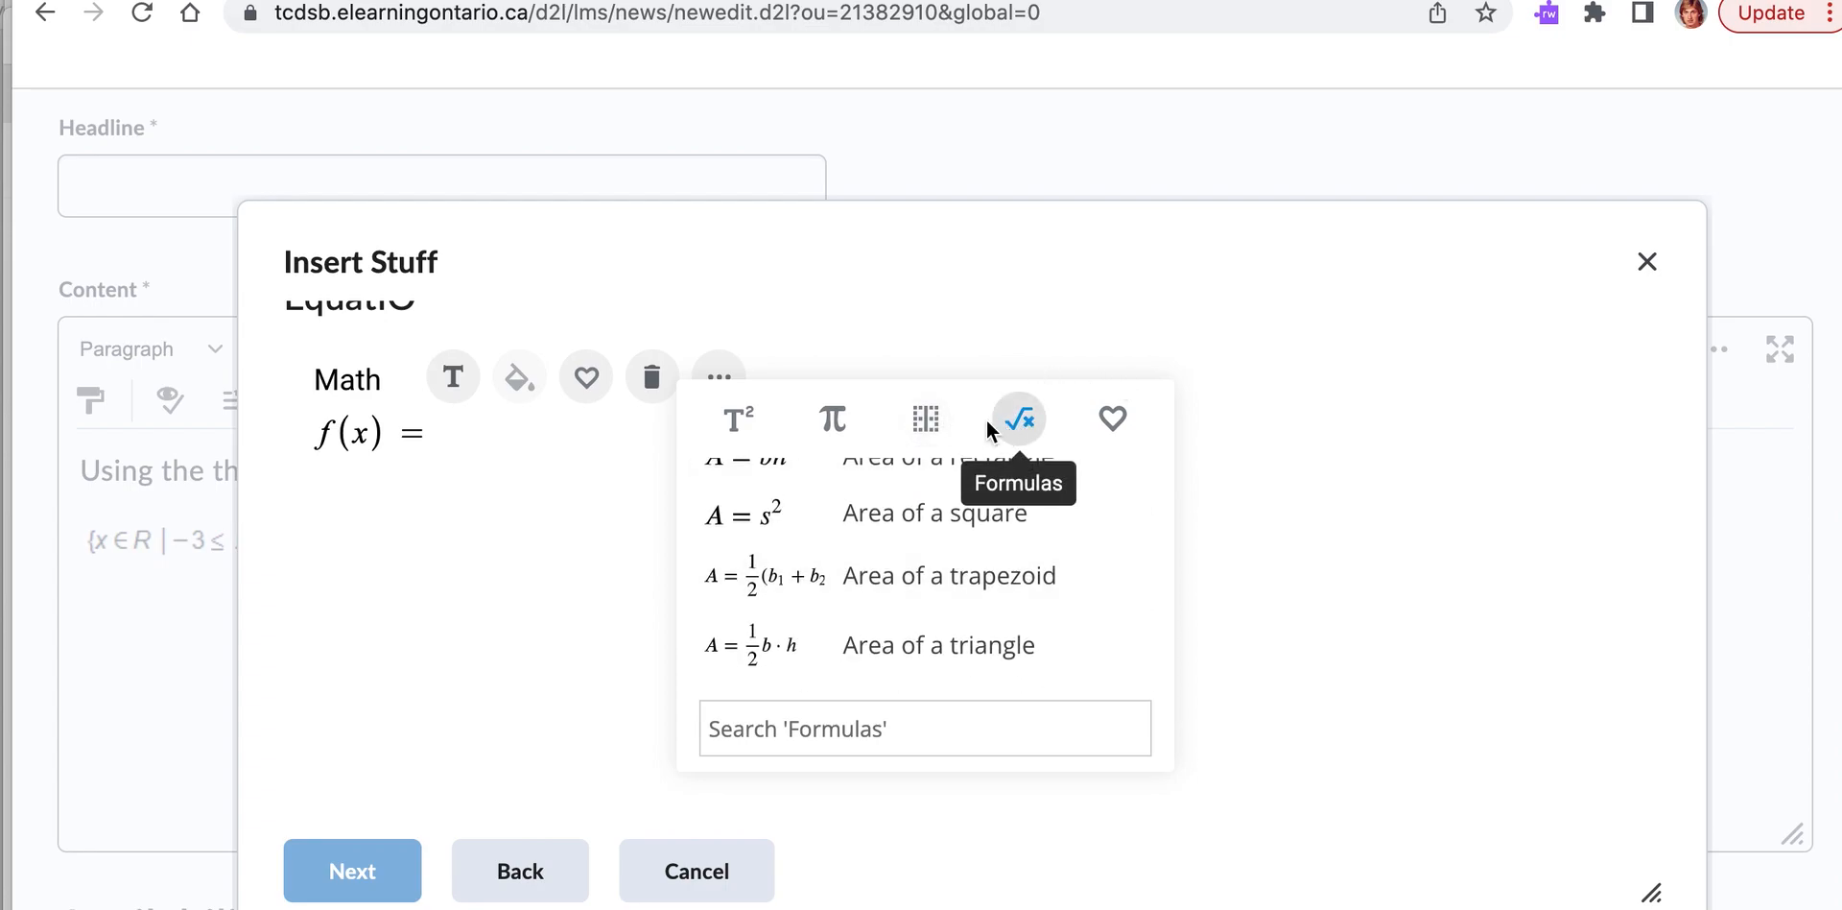
Step: Add x² after the equals sign, using the exponent template from EquatIO's symbols and 2 as the exponent
{"action": "left_click", "coordinate": [835, 420]}
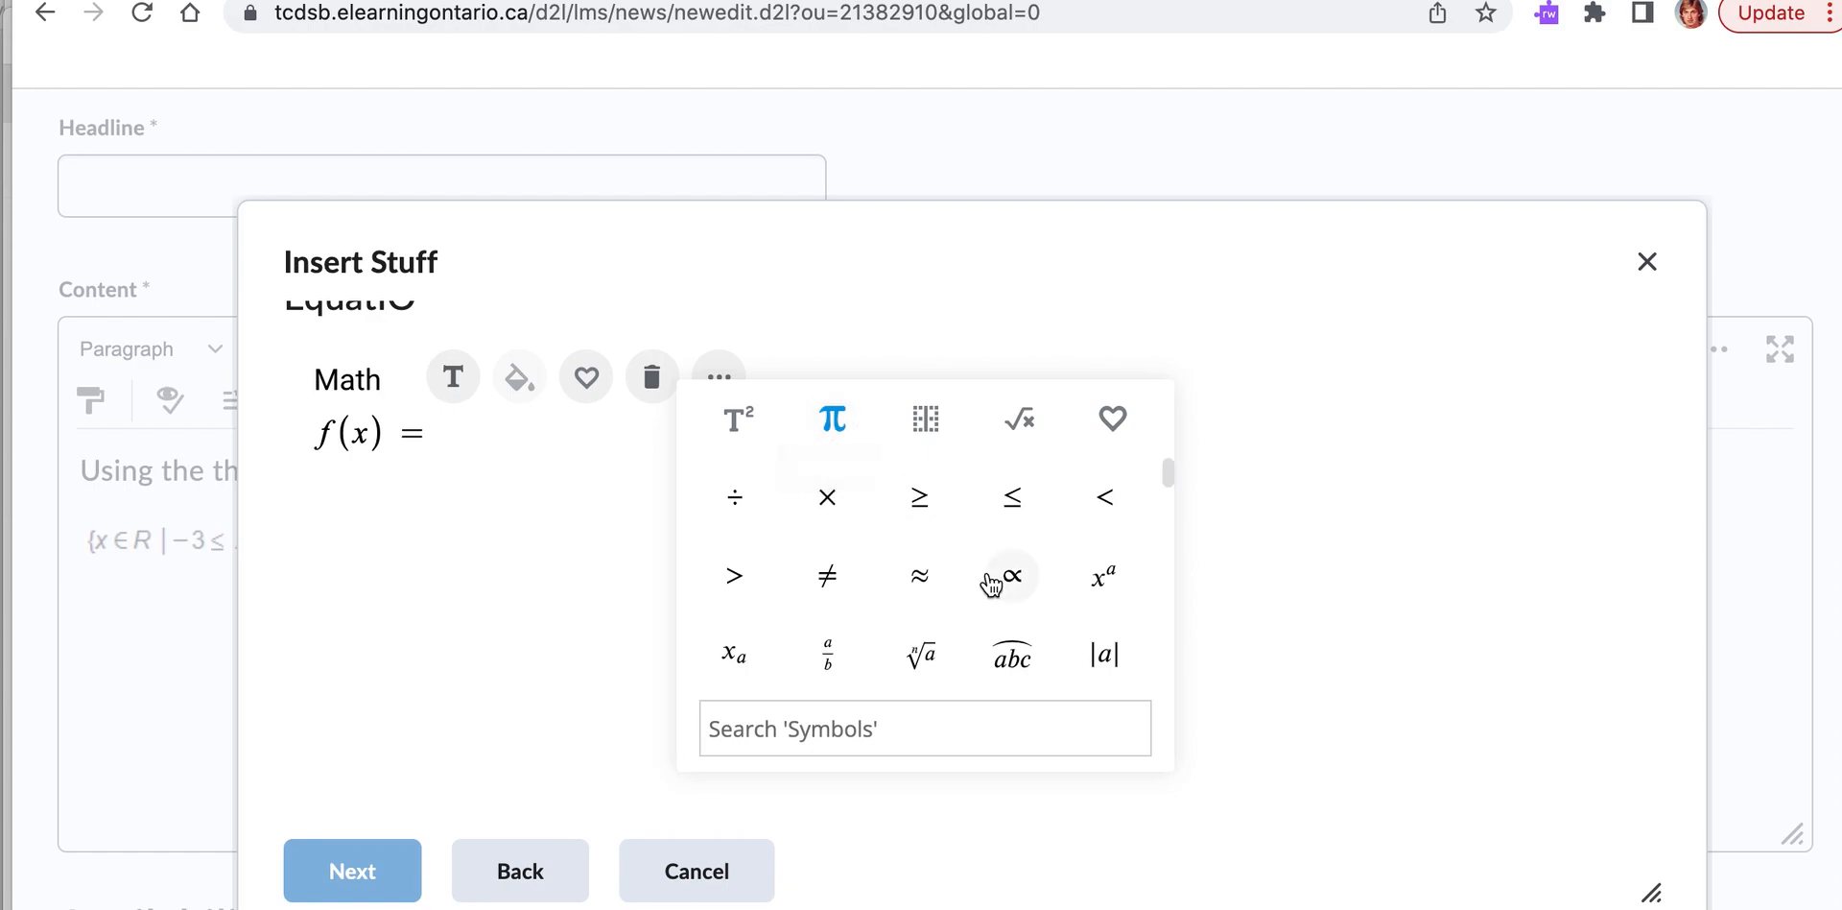
{"action": "scroll", "coordinate": [999, 582], "scroll_direction": "down", "scroll_amount": 1}
{"action": "left_click", "coordinate": [1104, 517]}
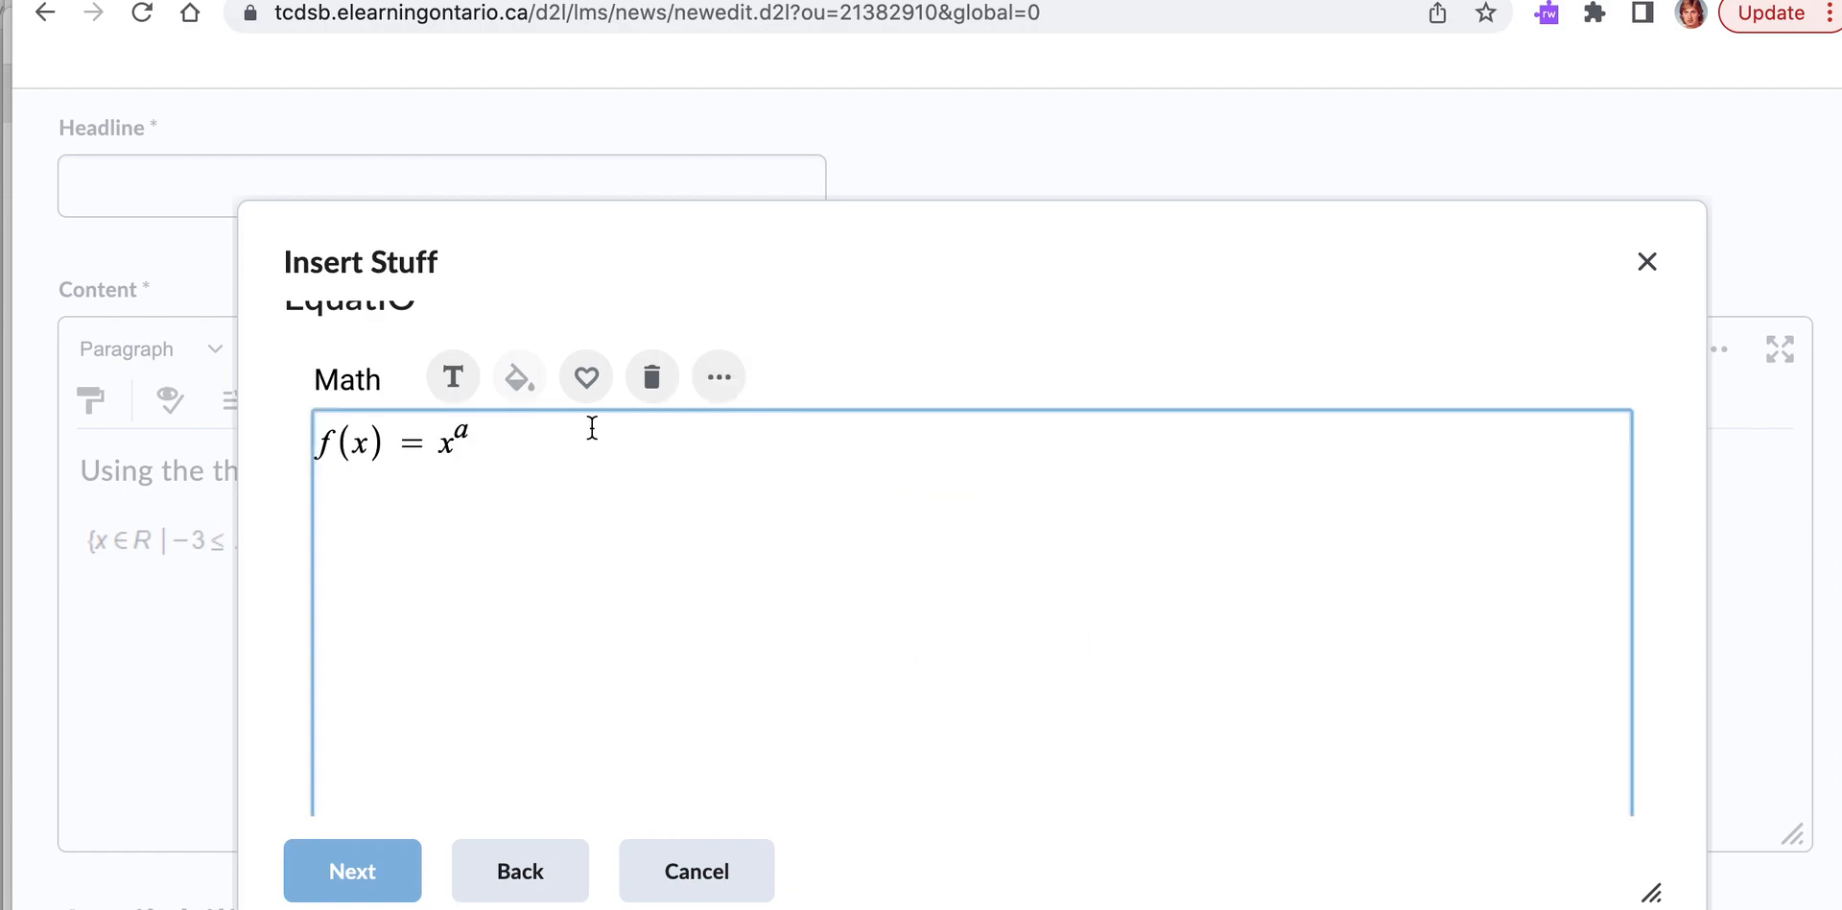
{"action": "double_click", "coordinate": [466, 424]}
{"action": "type", "text": "2"}
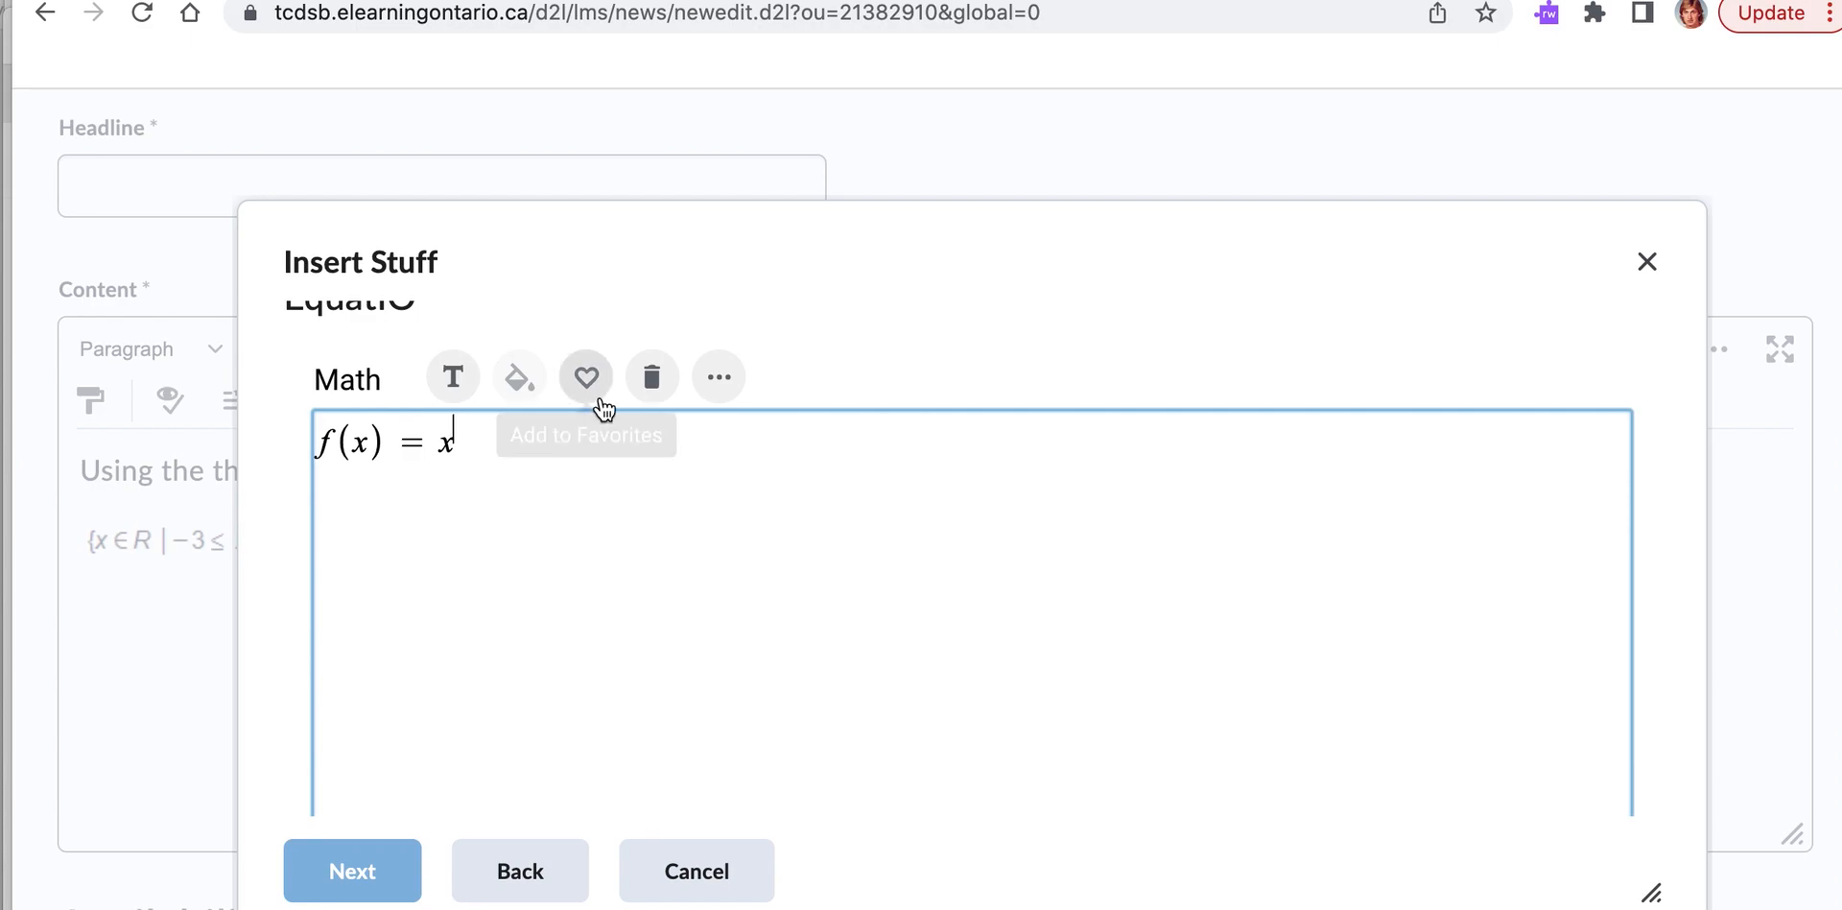
{"action": "left_click", "coordinate": [719, 377]}
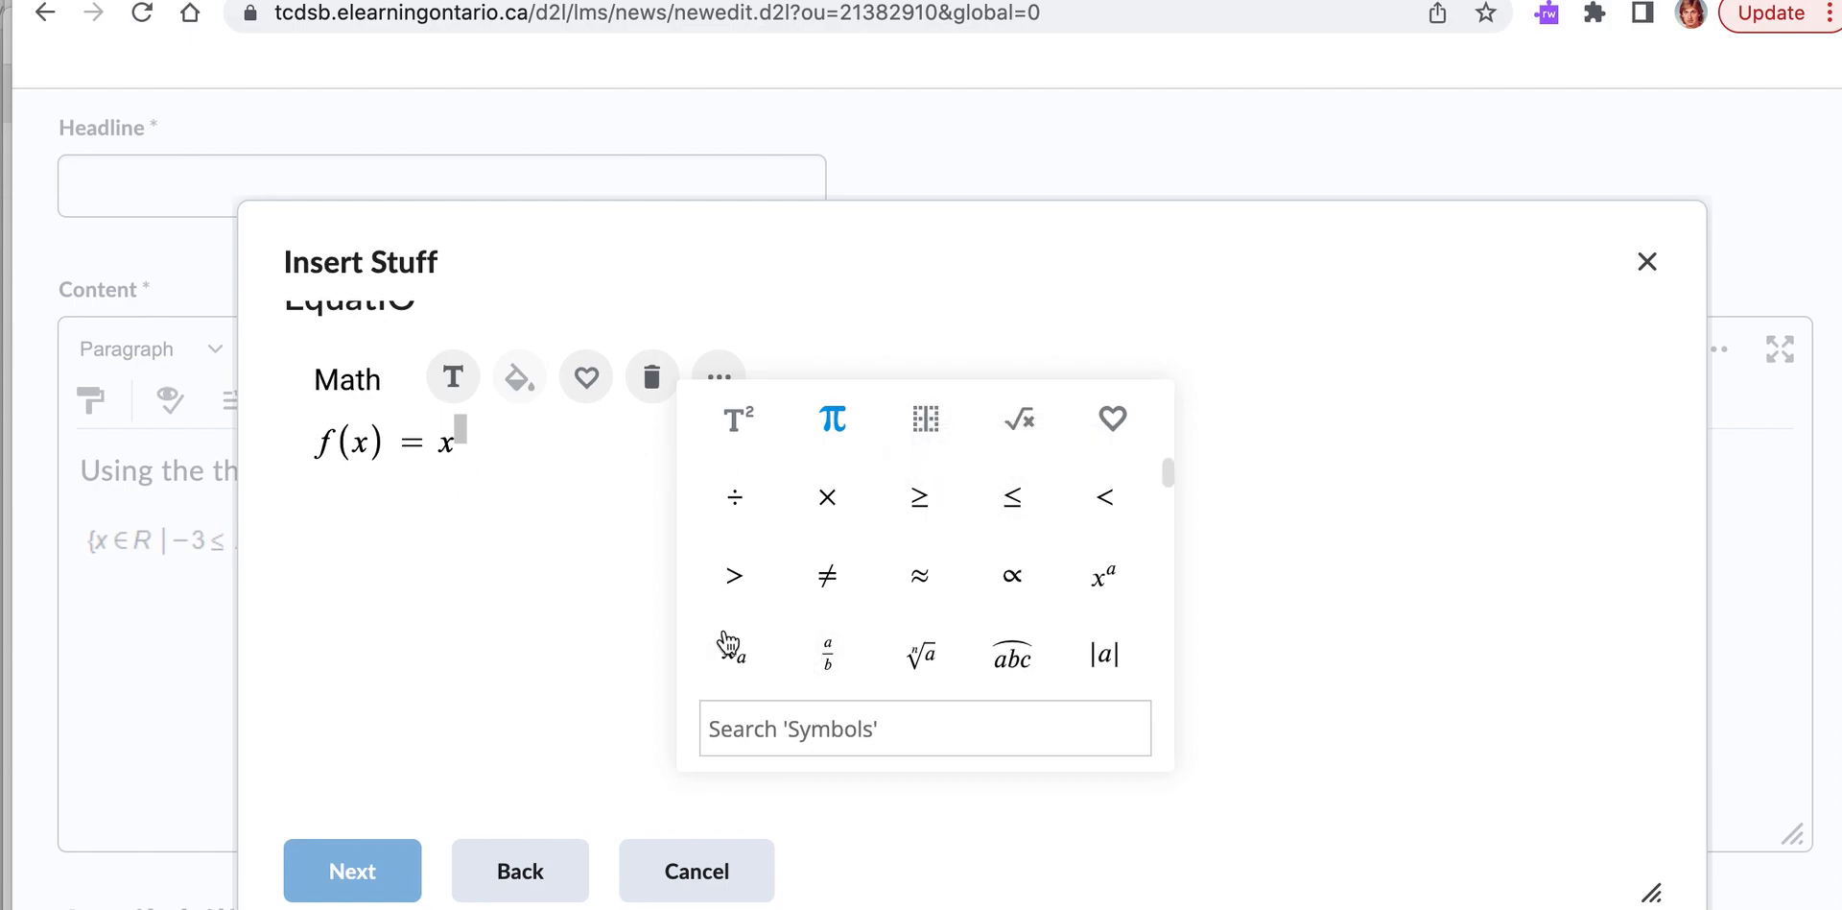
{"action": "key", "text": "Tab"}
{"action": "left_click", "coordinate": [461, 428]}
{"action": "type", "text": "2"}
{"action": "key", "text": "Right"}
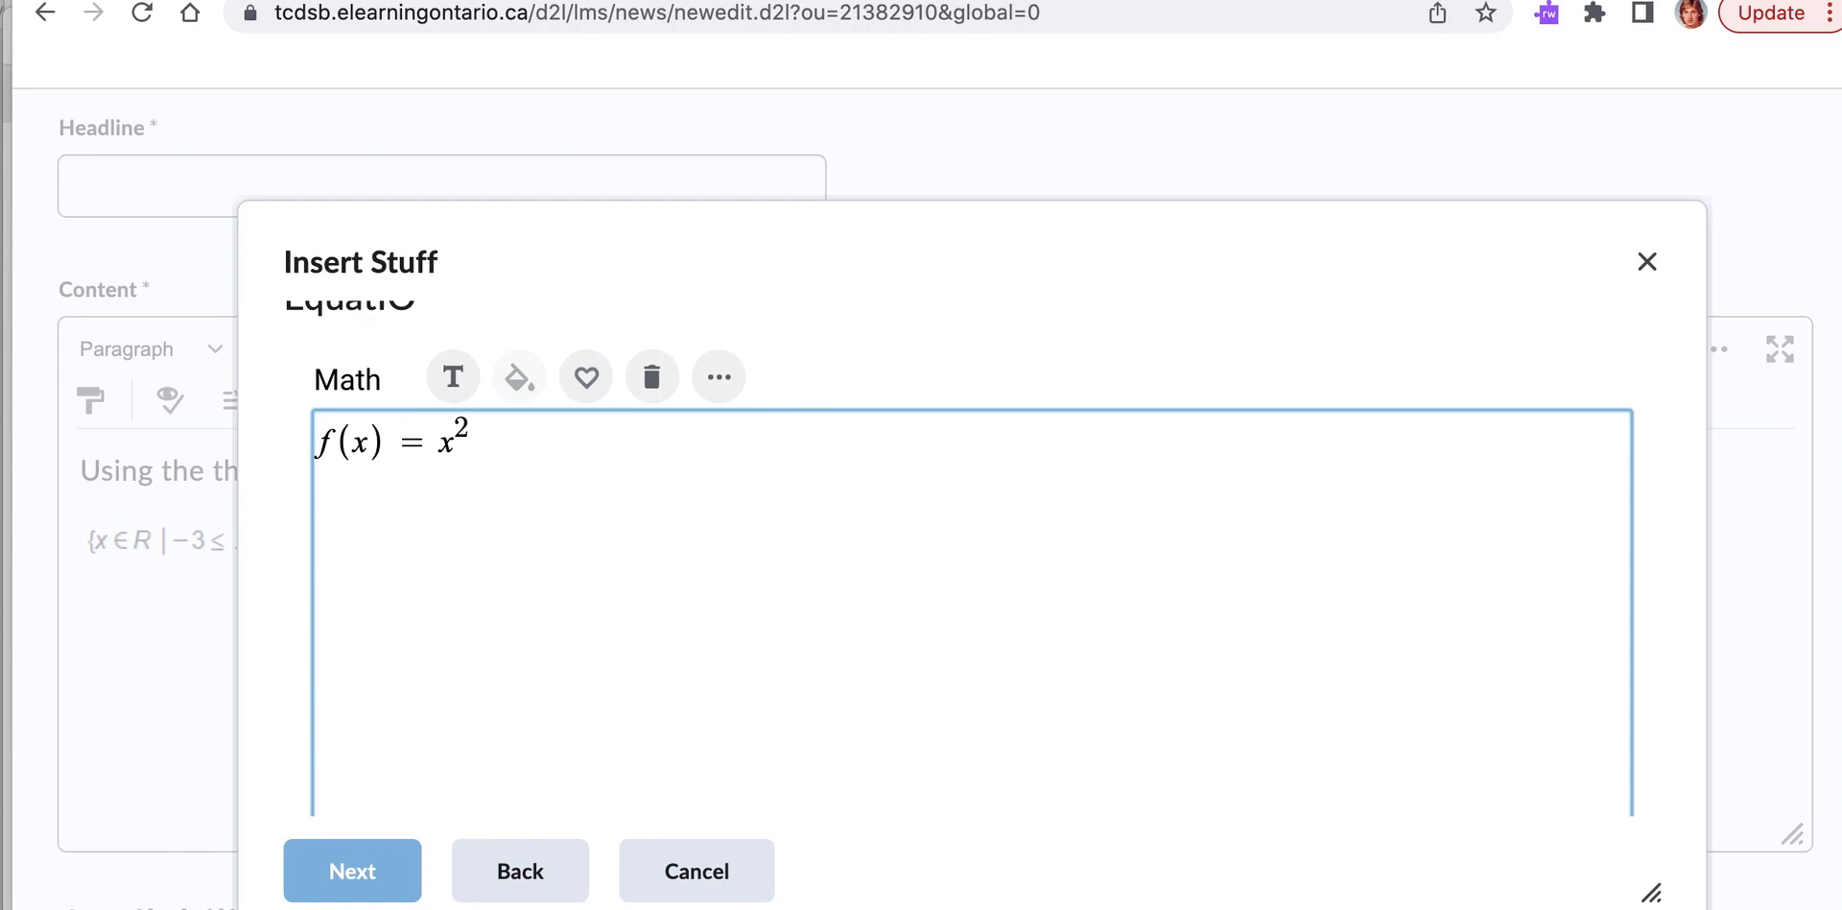
Step: Append "+ 5" to the equation and enclose x² + 5 in parentheses
{"action": "type", "text": "+ 5)"}
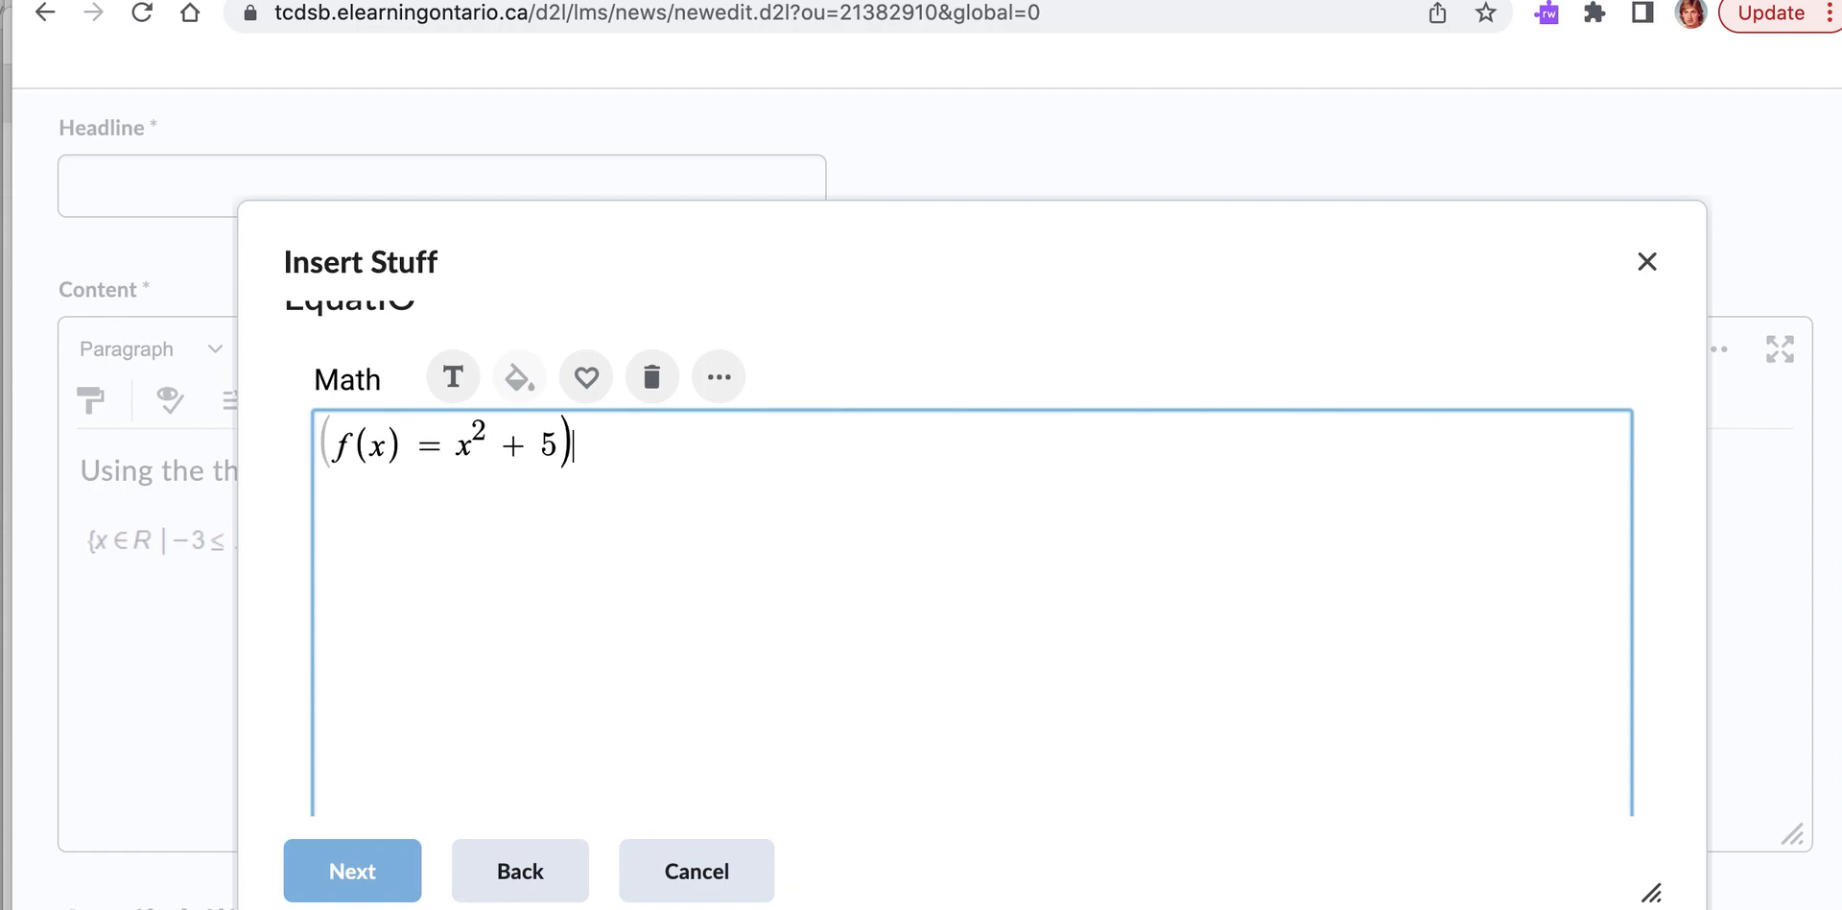
{"action": "left_click", "coordinate": [458, 446]}
{"action": "type", "text": "("}
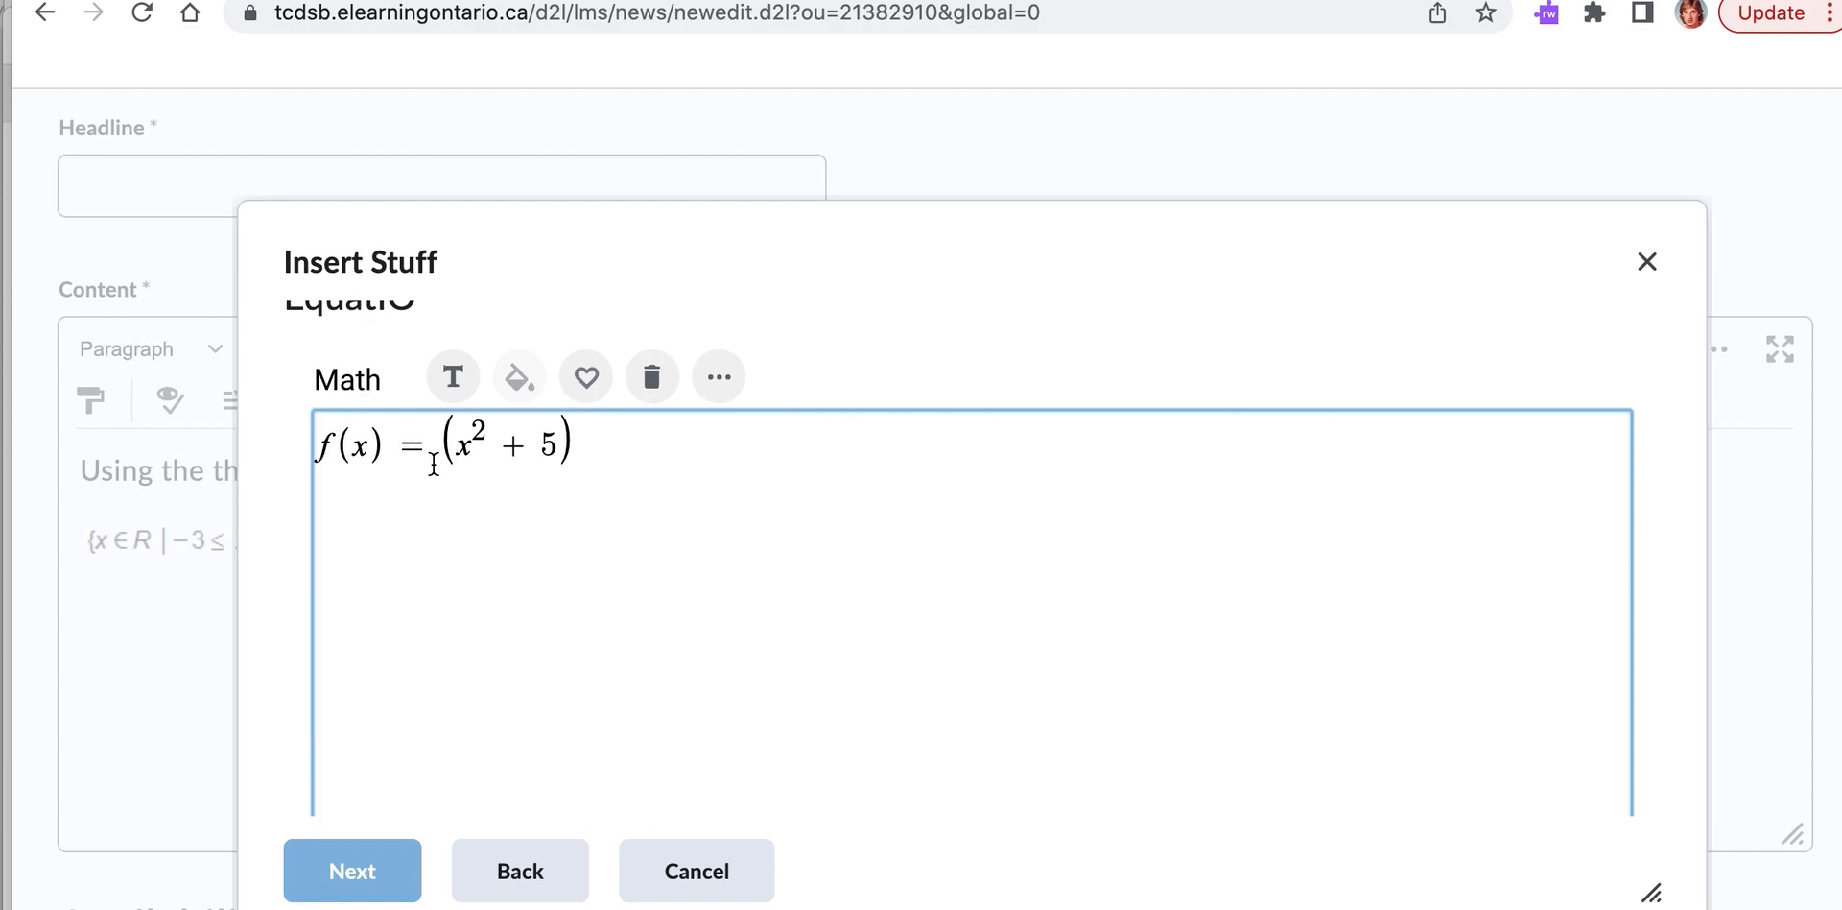
Step: Remove the parentheses around x² + 5 so the equation reads f(x) = x² + 5
{"action": "key", "text": "Right"}
{"action": "key", "text": "Right"}
{"action": "key", "text": "Right"}
{"action": "key", "text": "Right"}
{"action": "key", "text": "Right"}
{"action": "key", "text": "Left"}
{"action": "key", "text": "Left"}
{"action": "key", "text": "Left"}
{"action": "key", "text": "Left"}
{"action": "key", "text": "Left"}
{"action": "key", "text": "BackSpace"}
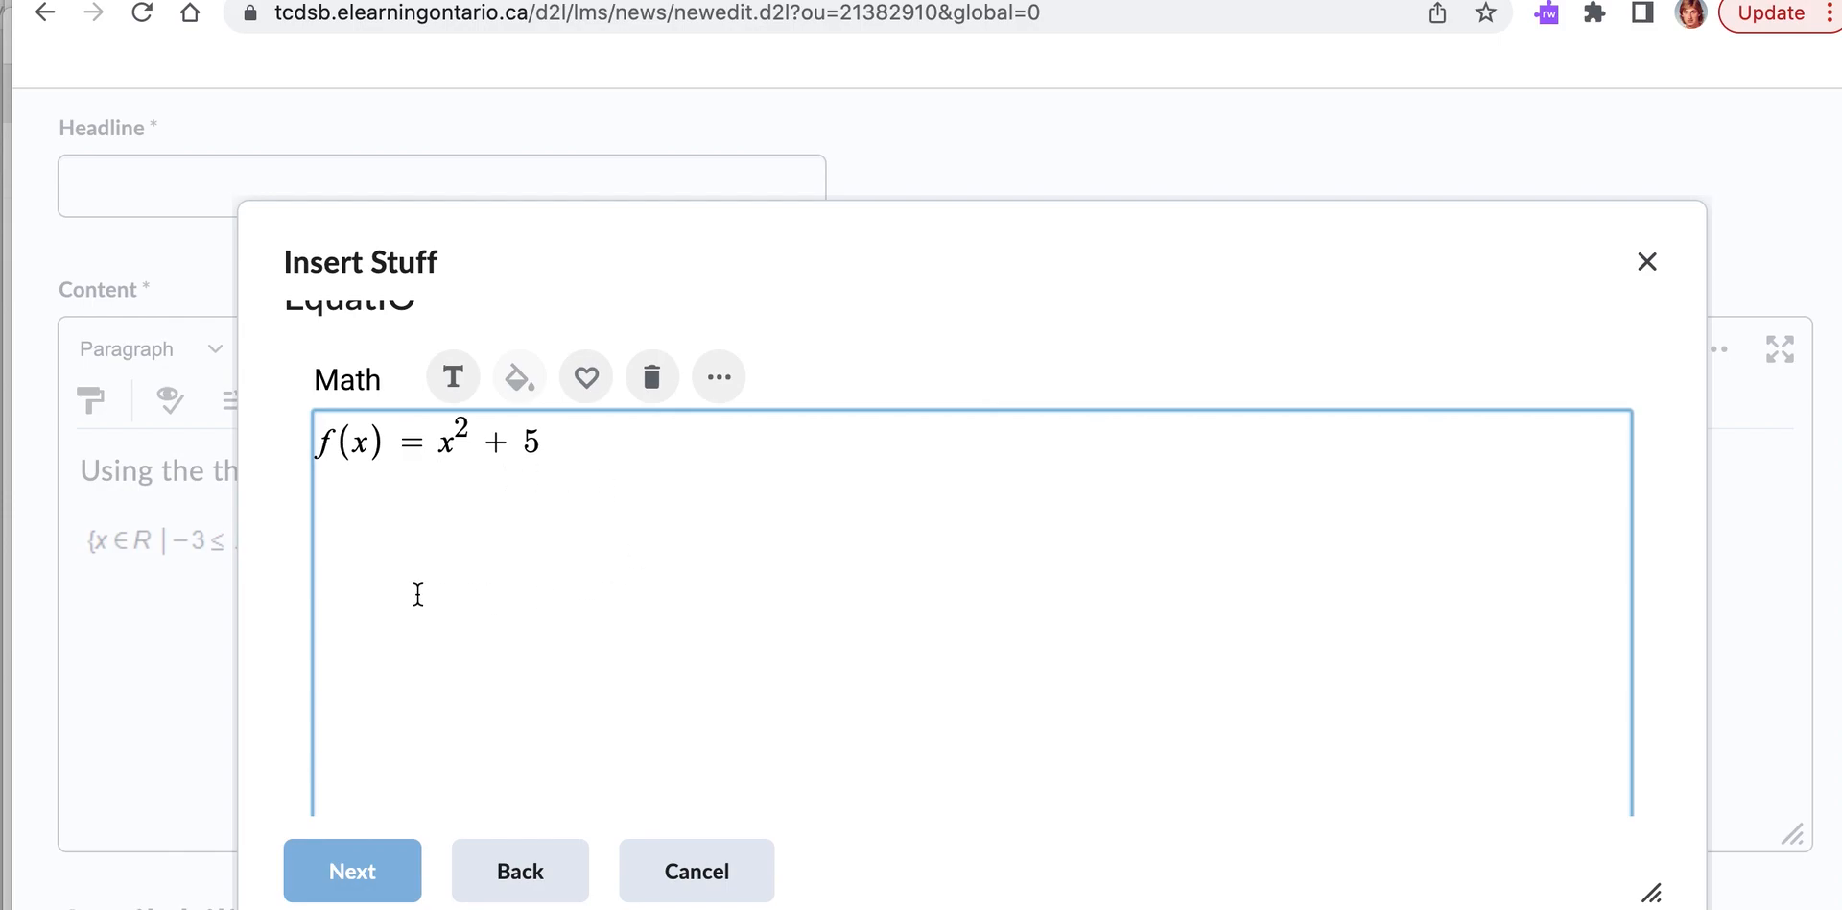
Step: Insert the finished EquatIO equation f(x) = x² + 5 into the announcement content
{"action": "scroll", "coordinate": [416, 593], "scroll_direction": "down", "scroll_amount": 2}
{"action": "scroll", "coordinate": [799, 536], "scroll_direction": "down", "scroll_amount": 1}
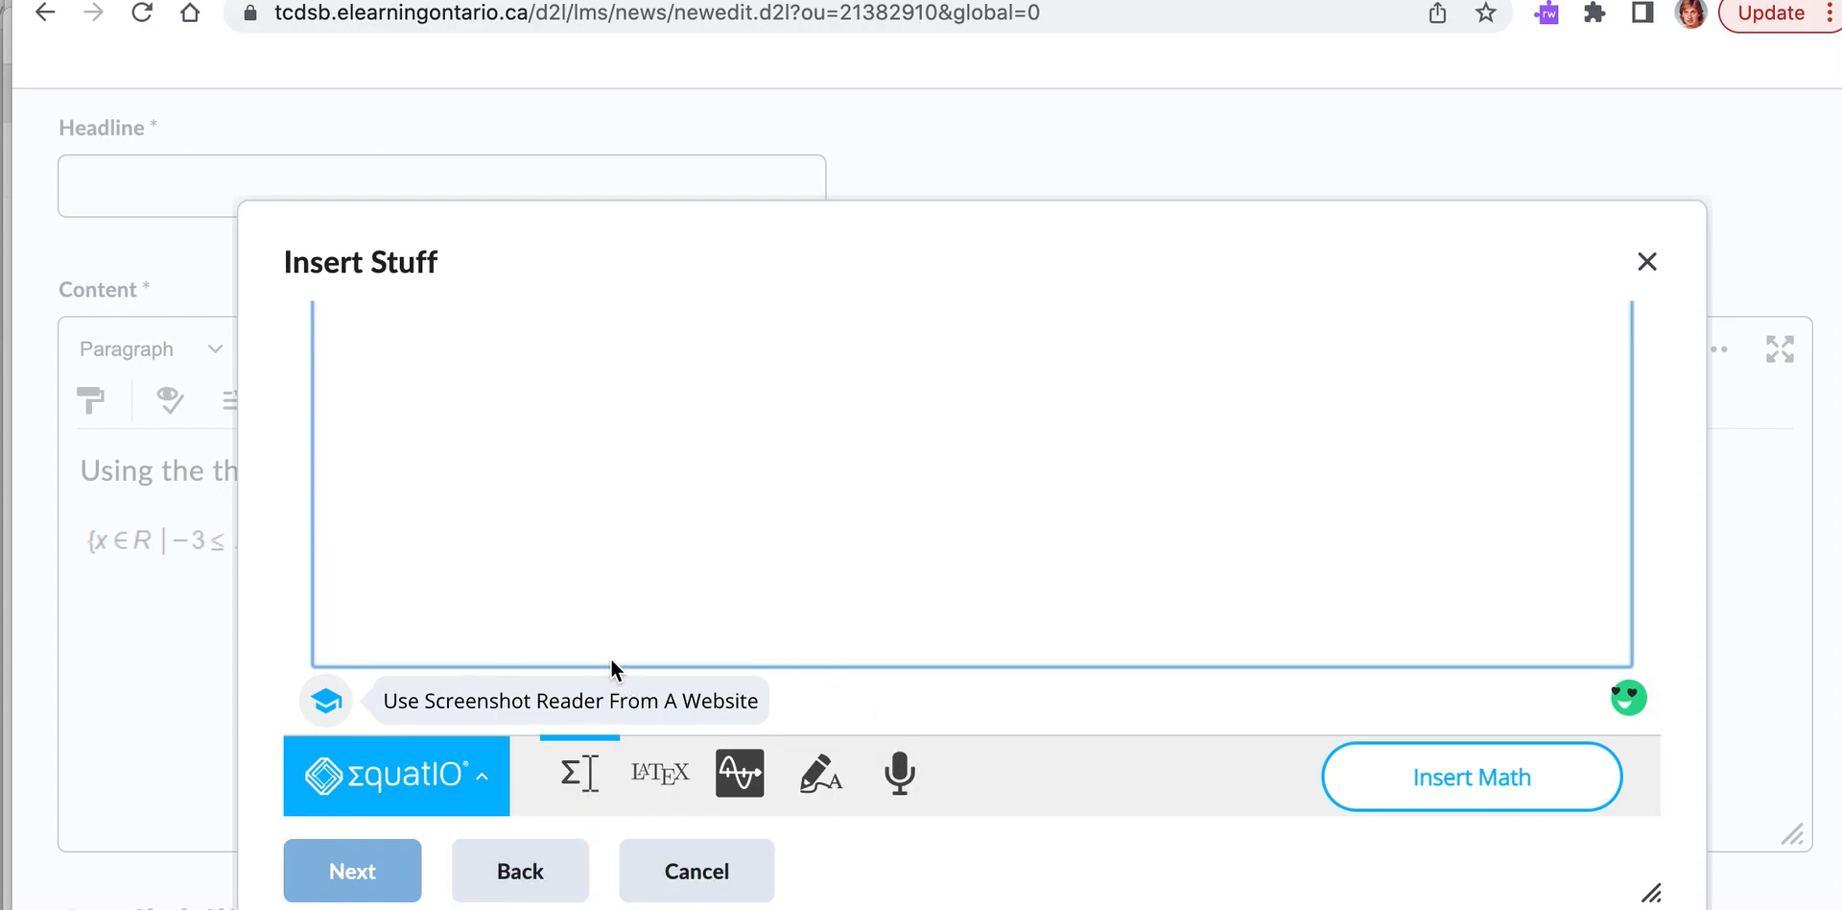
{"action": "scroll", "coordinate": [610, 652], "scroll_direction": "up", "scroll_amount": 3}
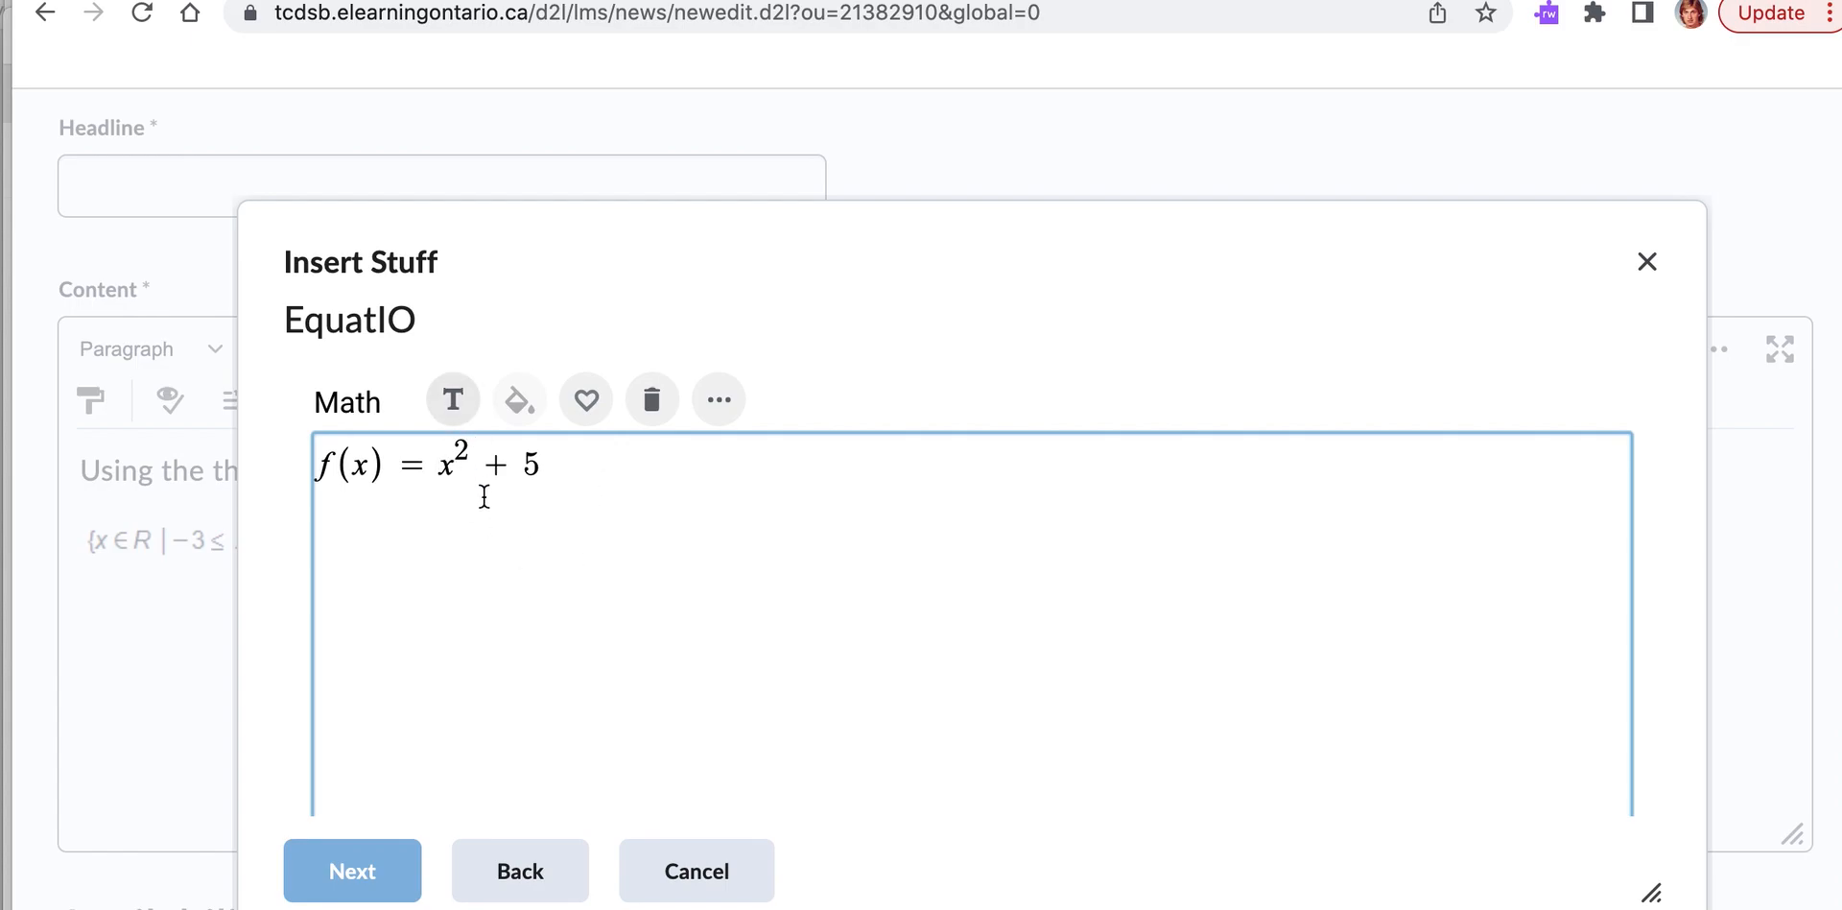
{"action": "scroll", "coordinate": [610, 475], "scroll_direction": "down", "scroll_amount": 3}
{"action": "left_click", "coordinate": [1472, 789]}
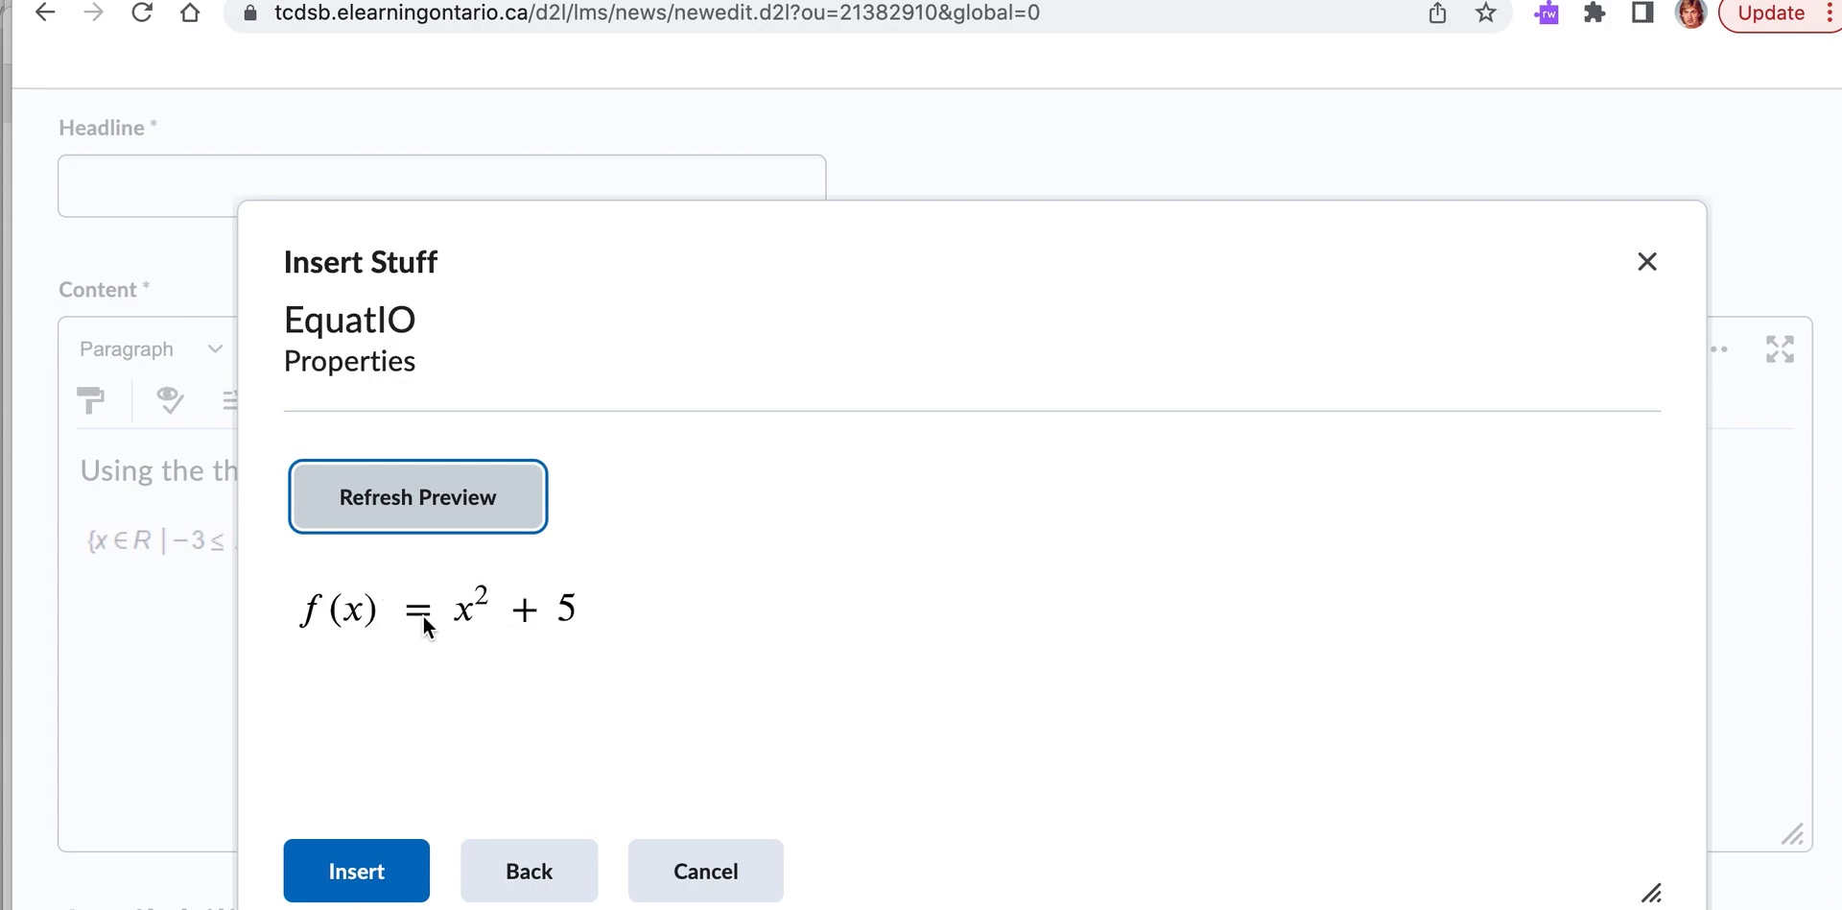
{"action": "left_click", "coordinate": [349, 869]}
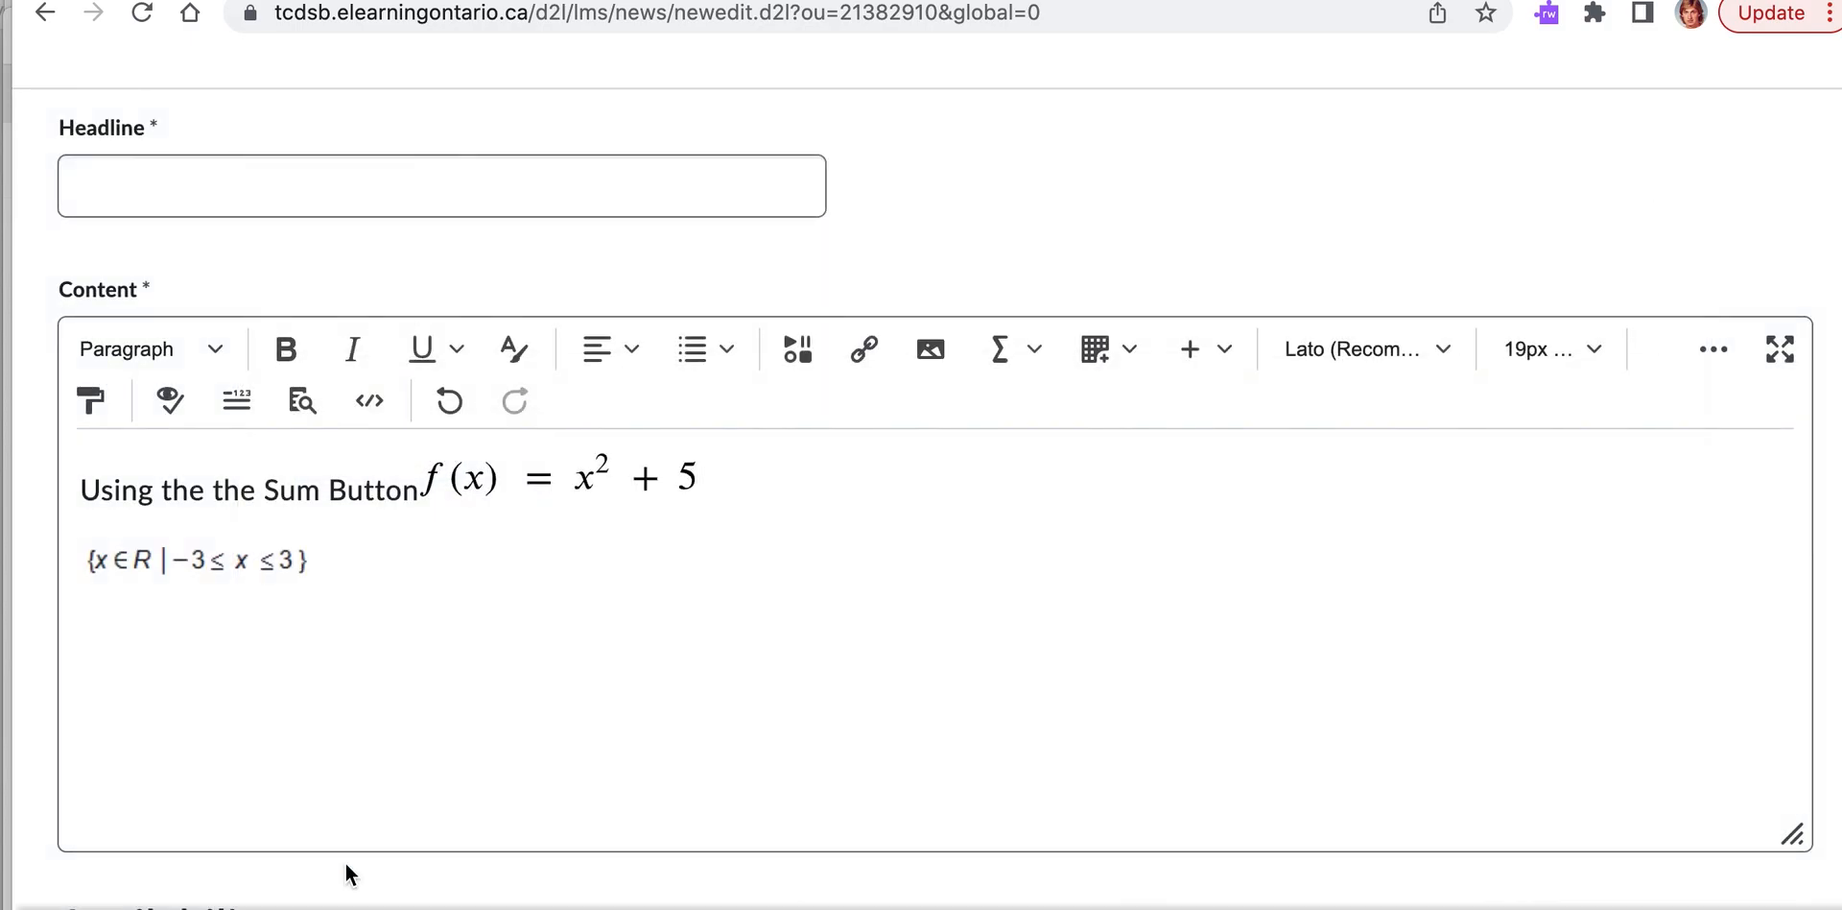
Step: Move the inserted equation onto its own line below the text "Using the the Sum Button"
{"action": "left_click", "coordinate": [541, 511]}
{"action": "key", "text": "BackSpace"}
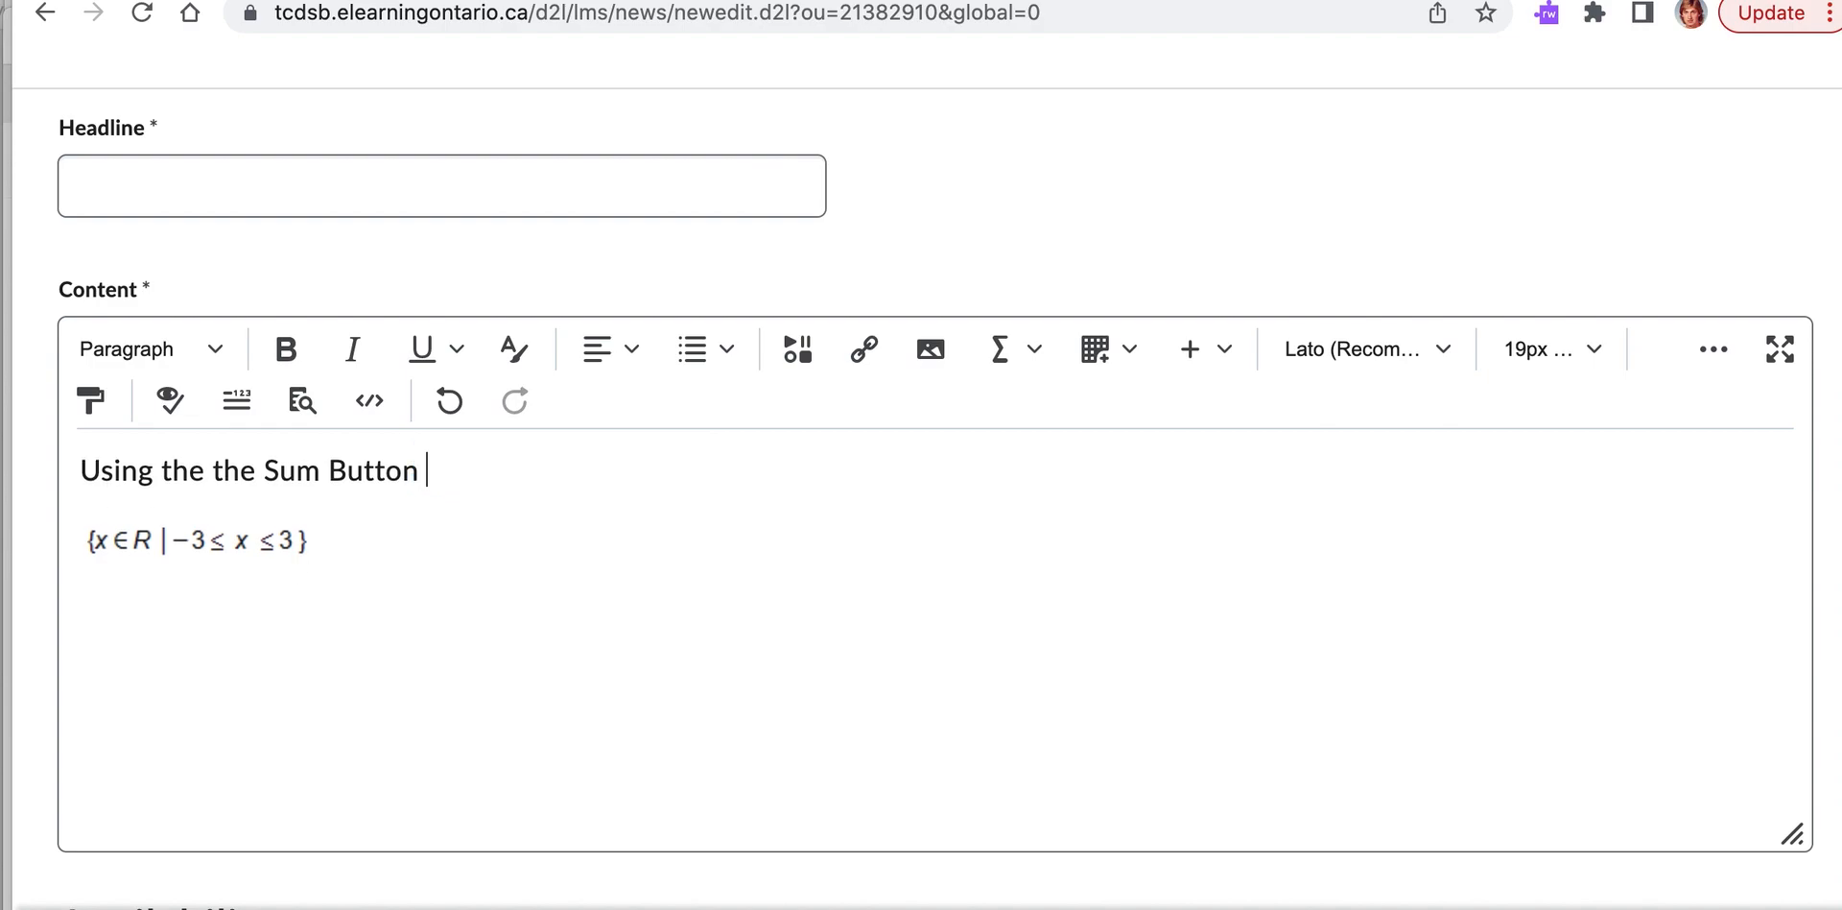
{"action": "key", "text": "super+z"}
{"action": "key", "text": "Left"}
{"action": "key", "text": "Return"}
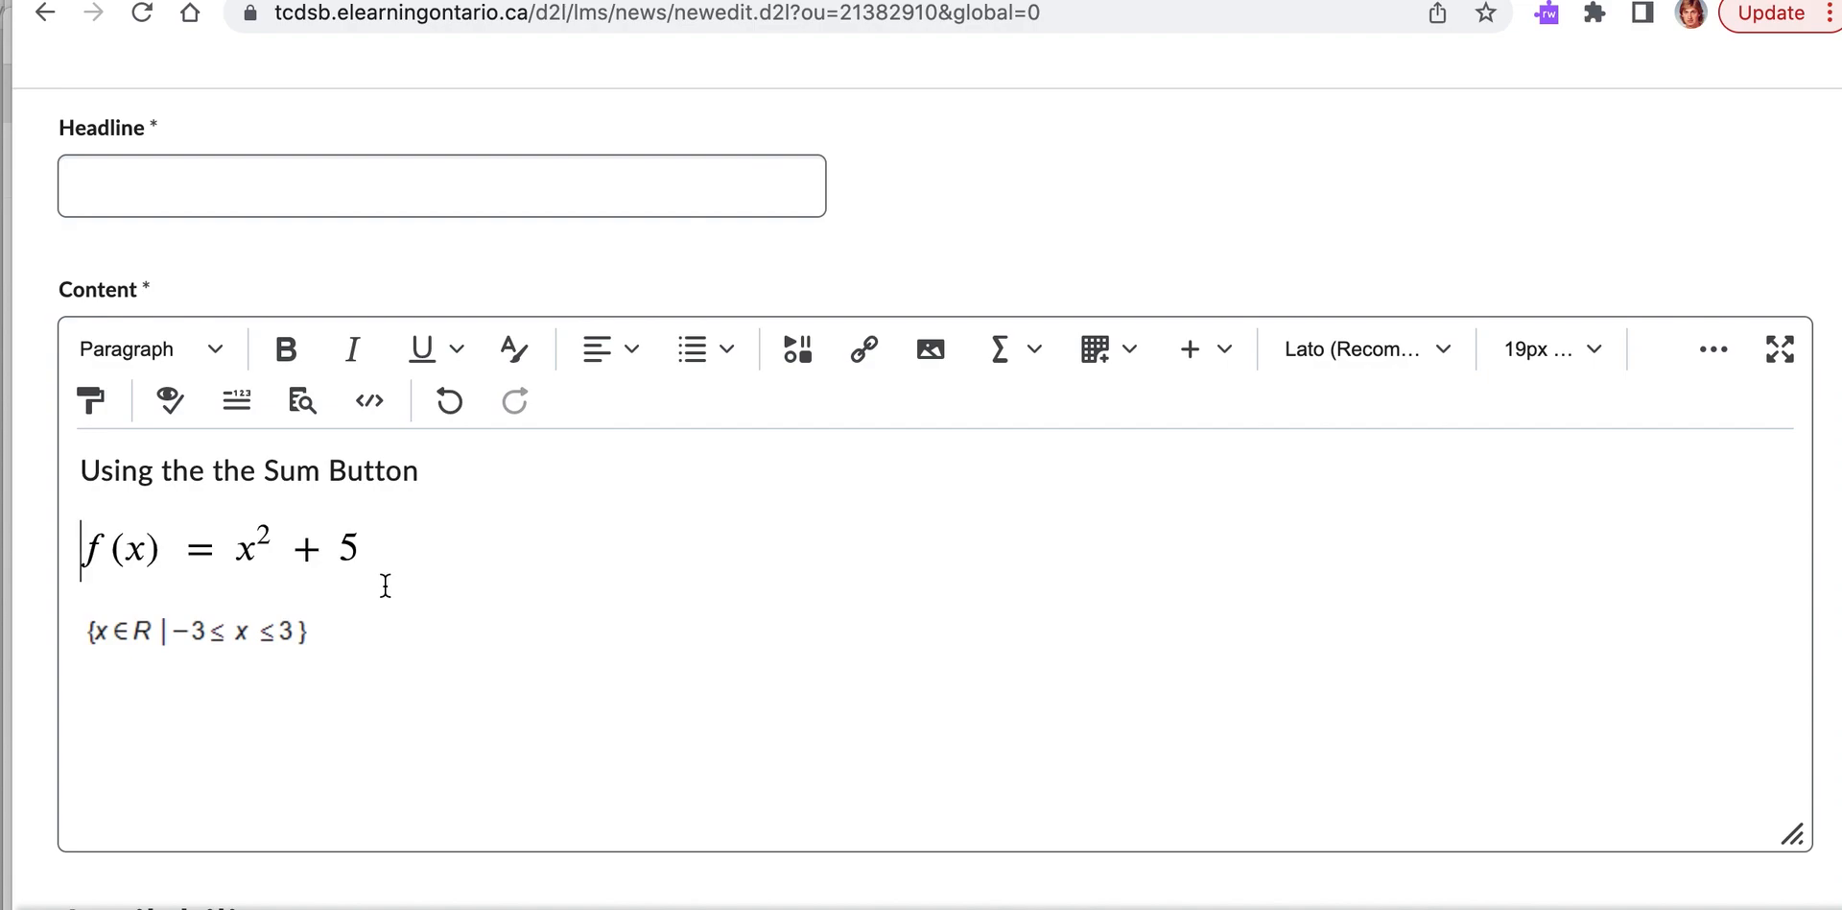
{"action": "left_click", "coordinate": [355, 651]}
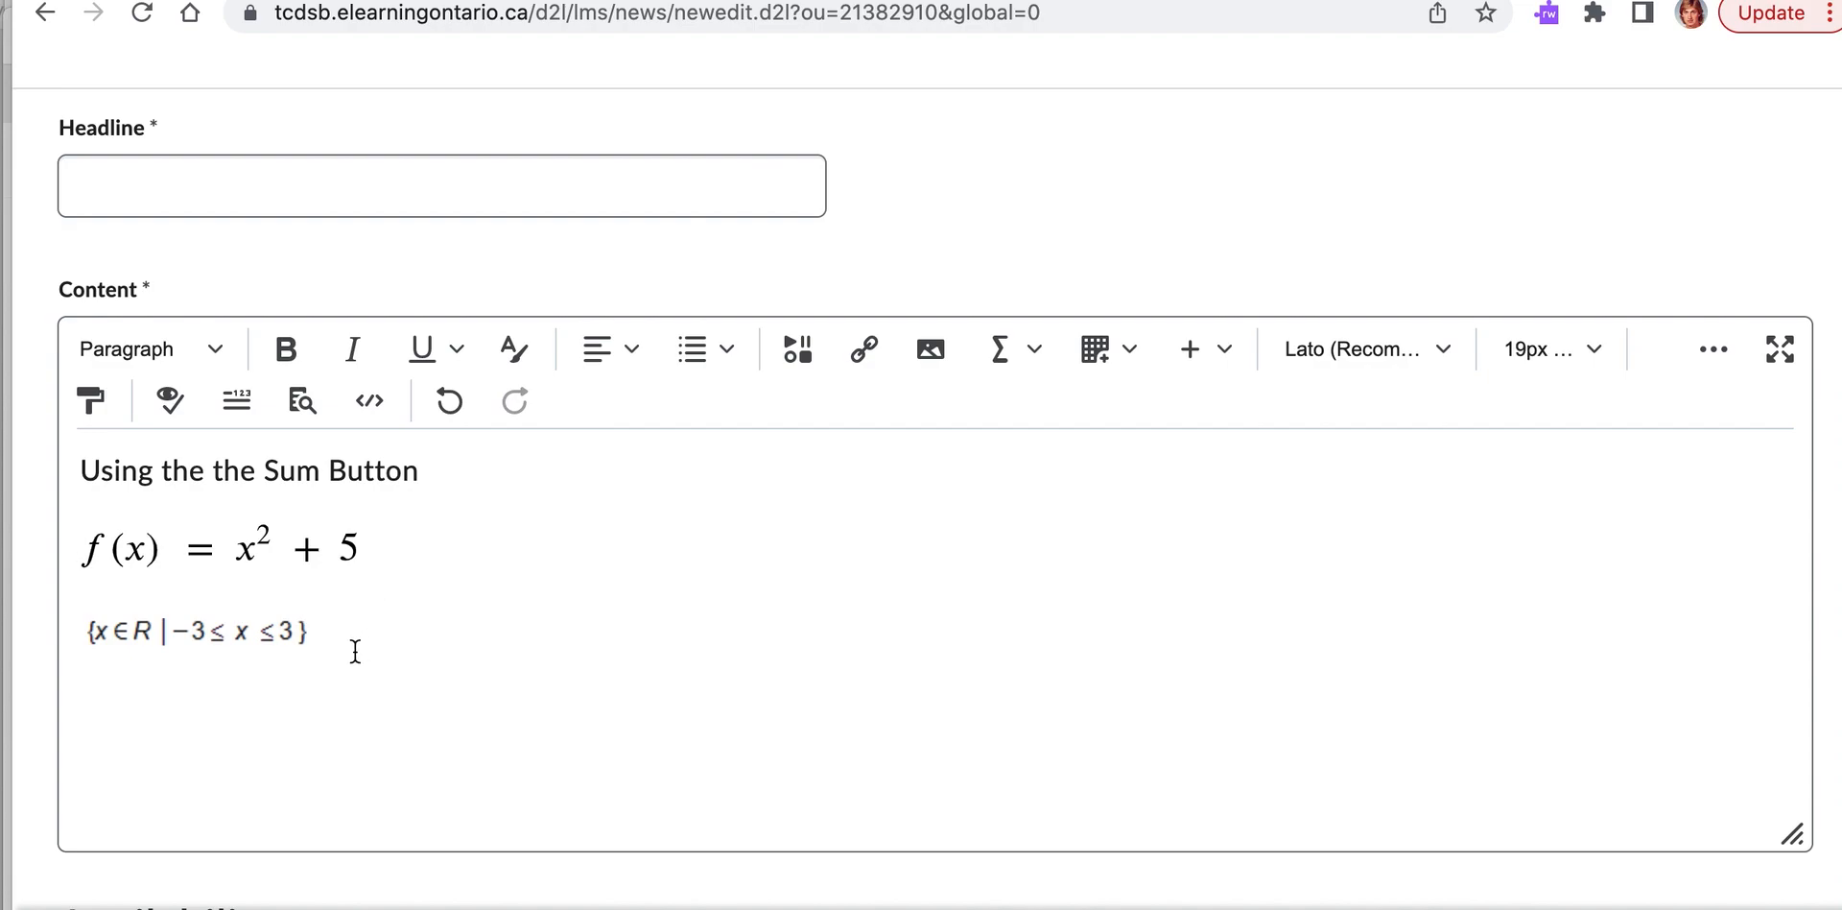